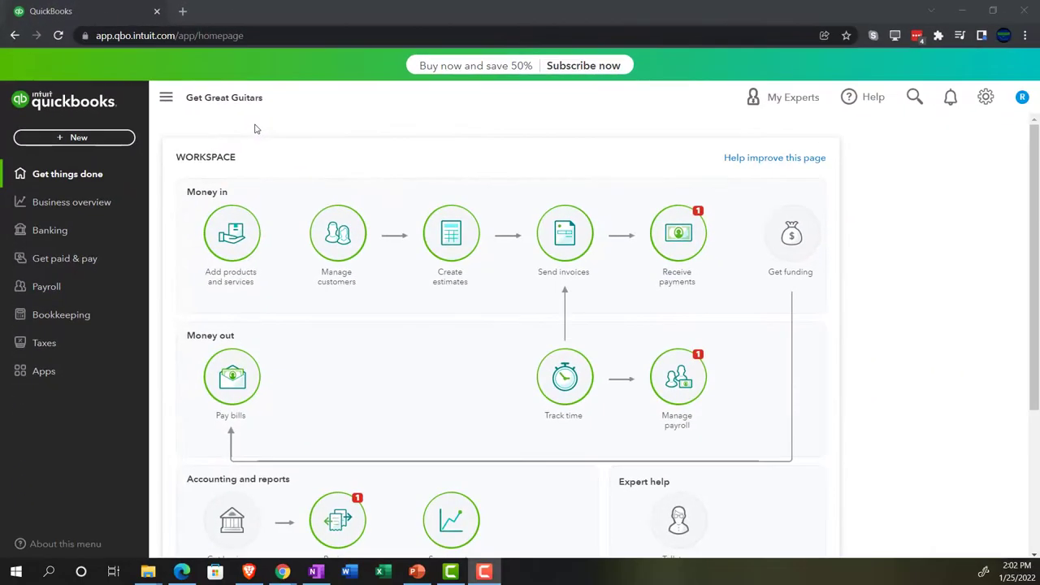
Enlarge the page and check the company settings for the option to switch to Accountant view
key("ctrl+plus")
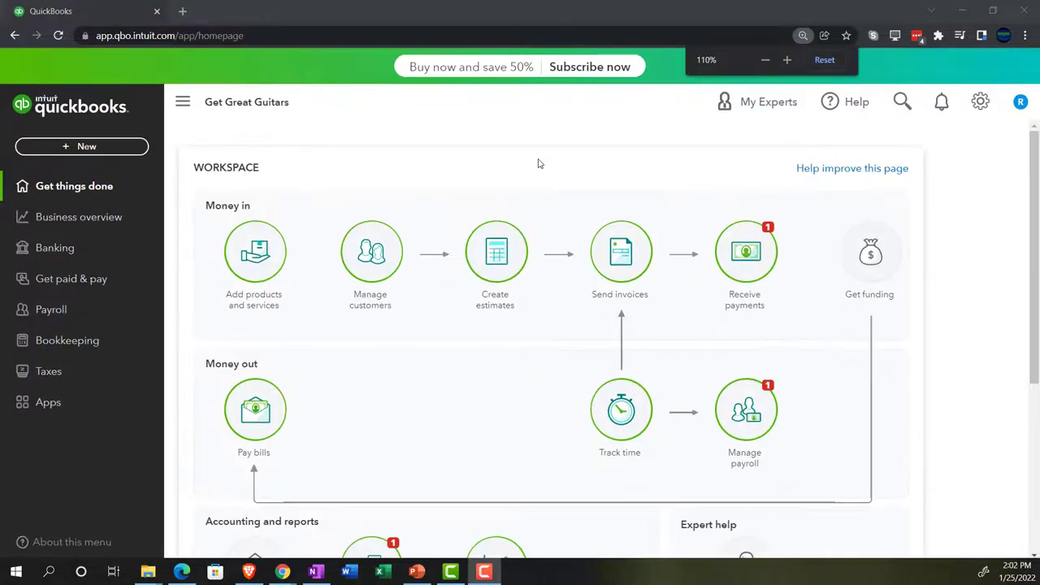
key("ctrl+plus")
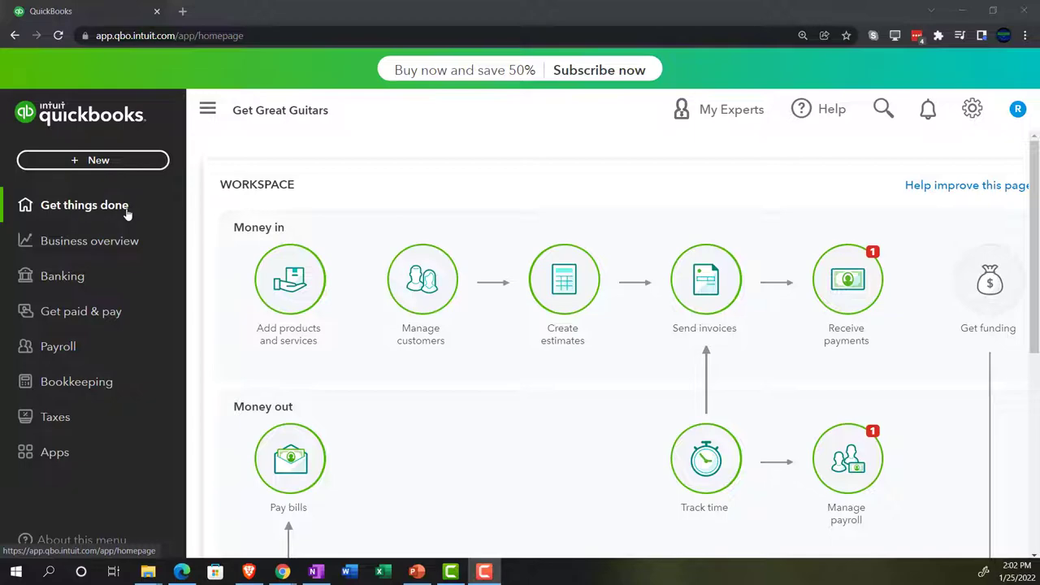
left_click(974, 110)
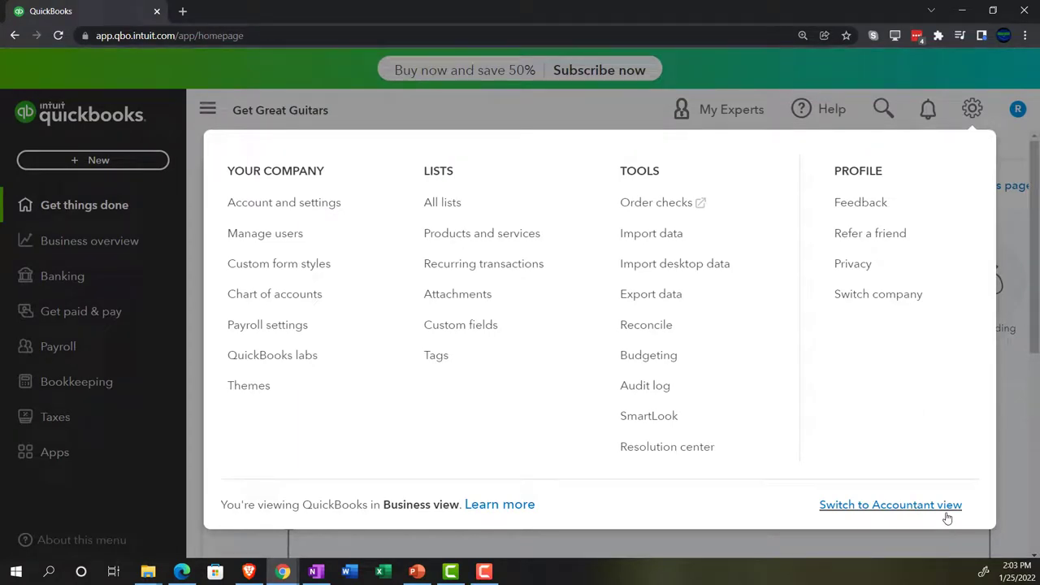
left_click(811, 559)
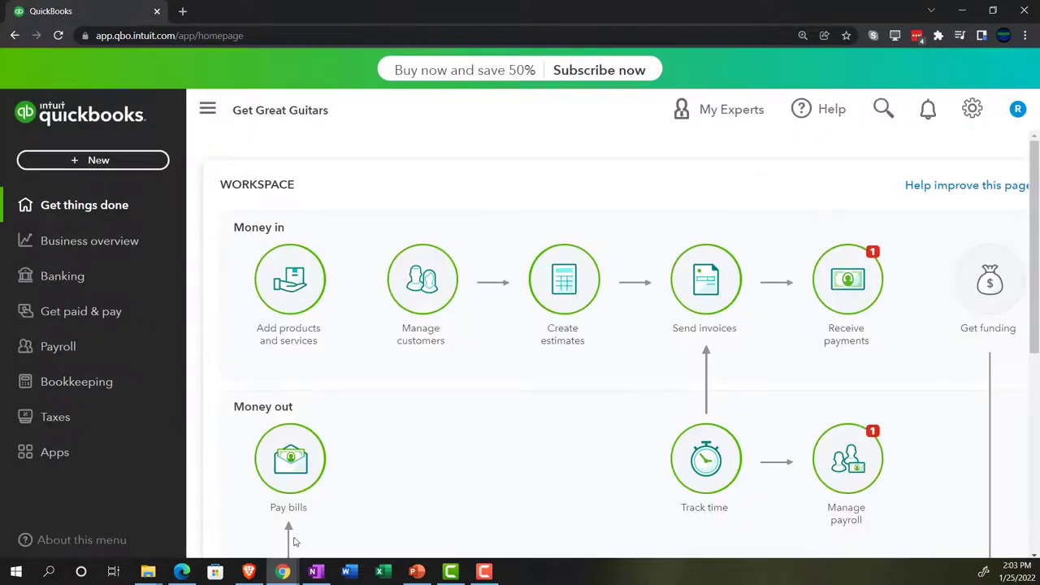
Switch to Edge to view the sample company's homepage, and return to the Get Great Guitars company in Chrome
left_click(183, 572)
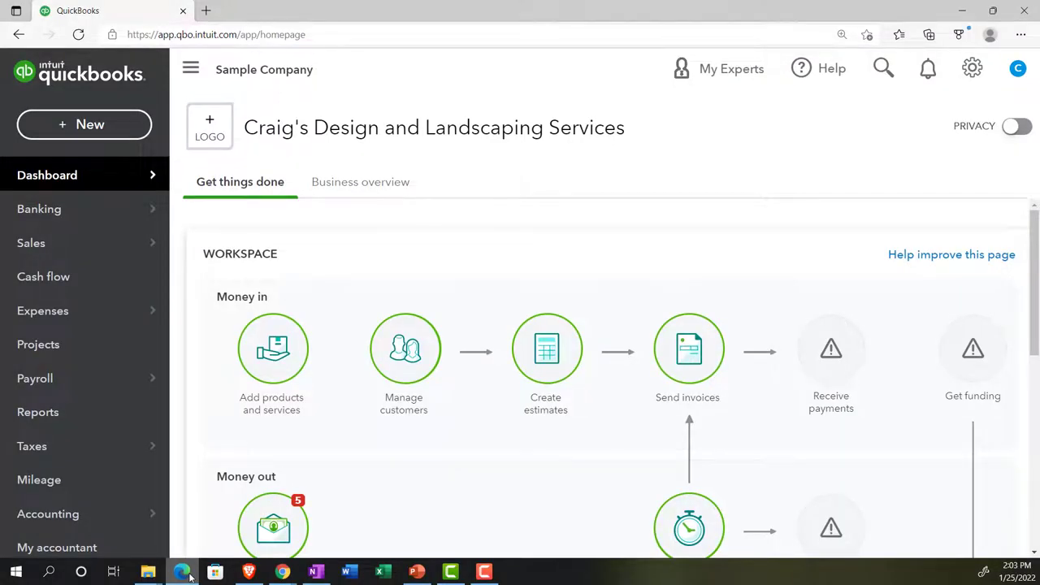
left_click(183, 572)
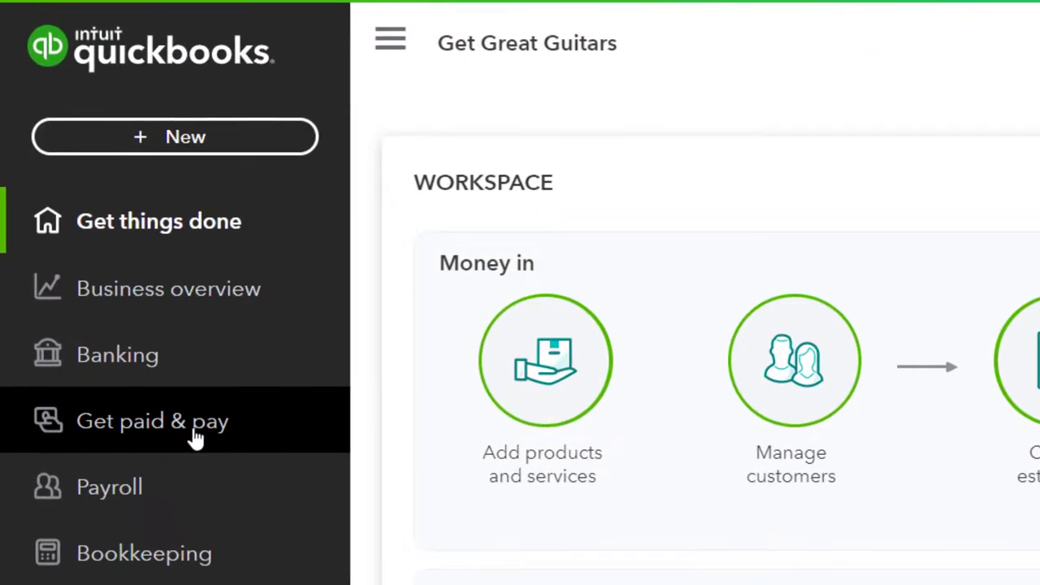
Open the Customers page from the Get paid & pay area of Get Great Guitars
left_click(195, 420)
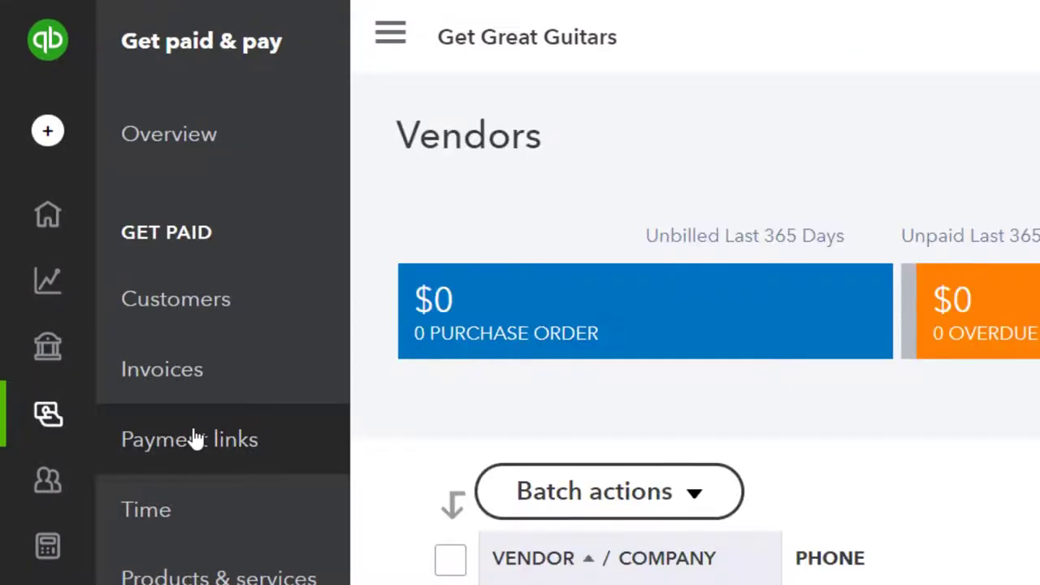
left_click(184, 309)
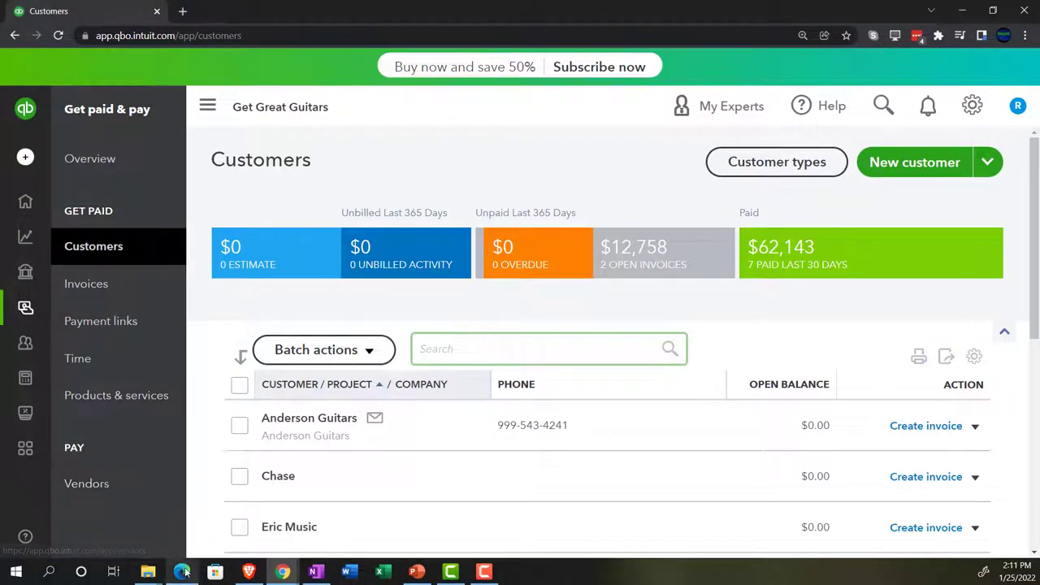
Switch to Edge and examine where Customers is found under Sales in the sample company
left_click(185, 573)
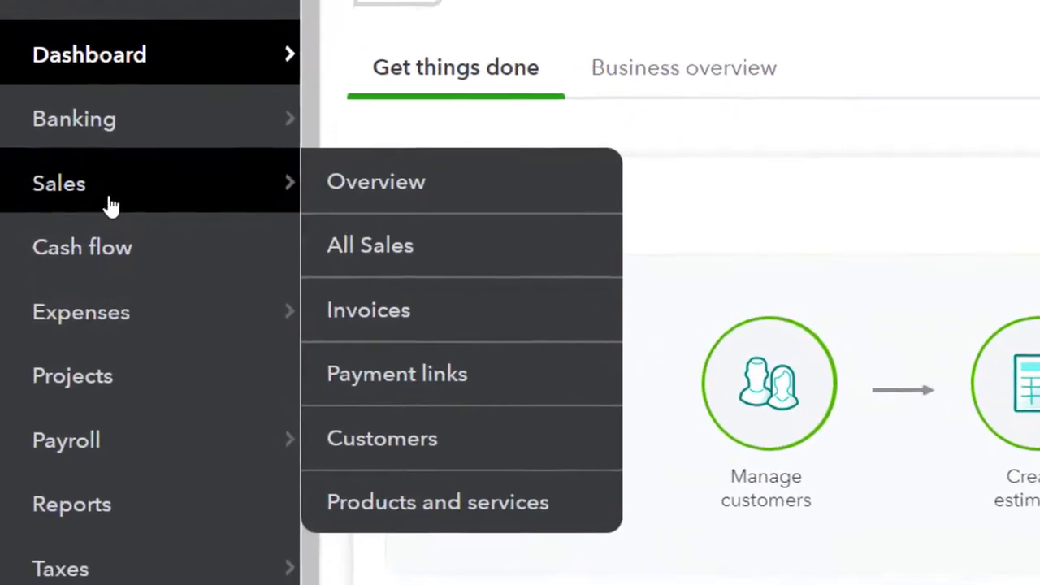
left_click(59, 247)
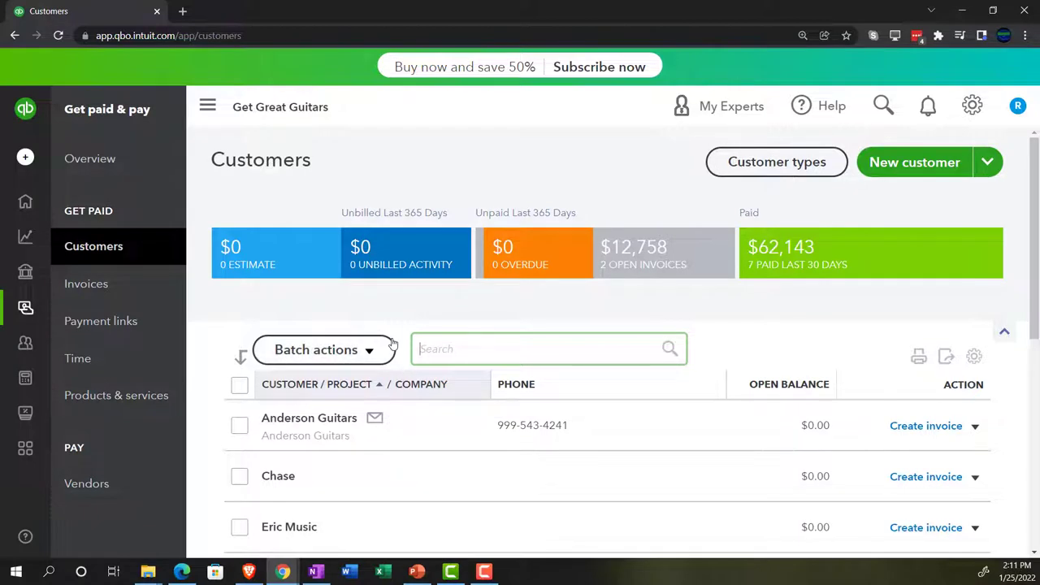
Return to Get Great Guitars in Chrome, collapse the navigation sidebar and look through the customer list
left_click(209, 107)
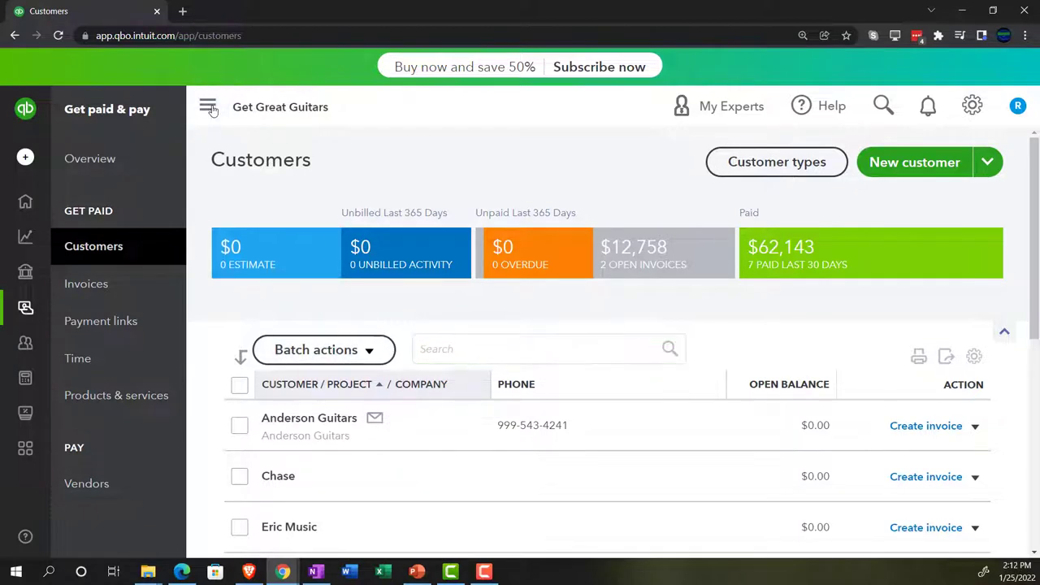
scroll(397, 309, "down", 1)
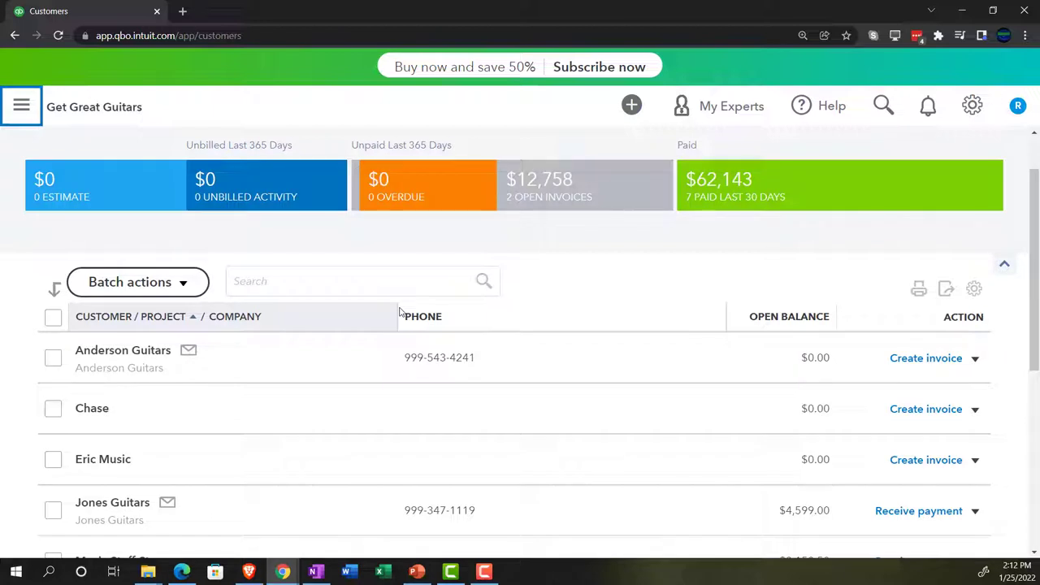
scroll(366, 318, "down", 1)
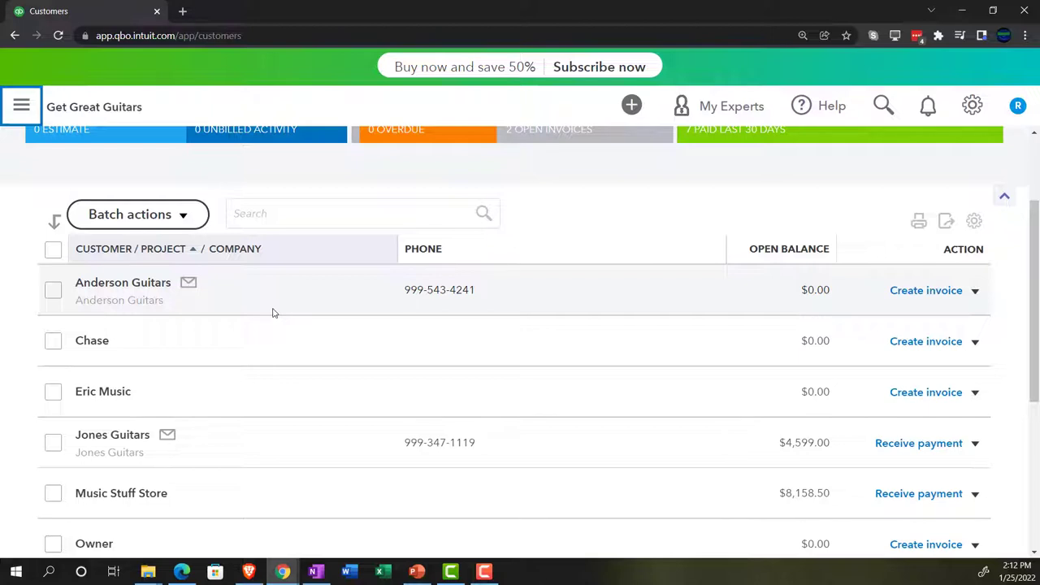
scroll(273, 313, "down", 1)
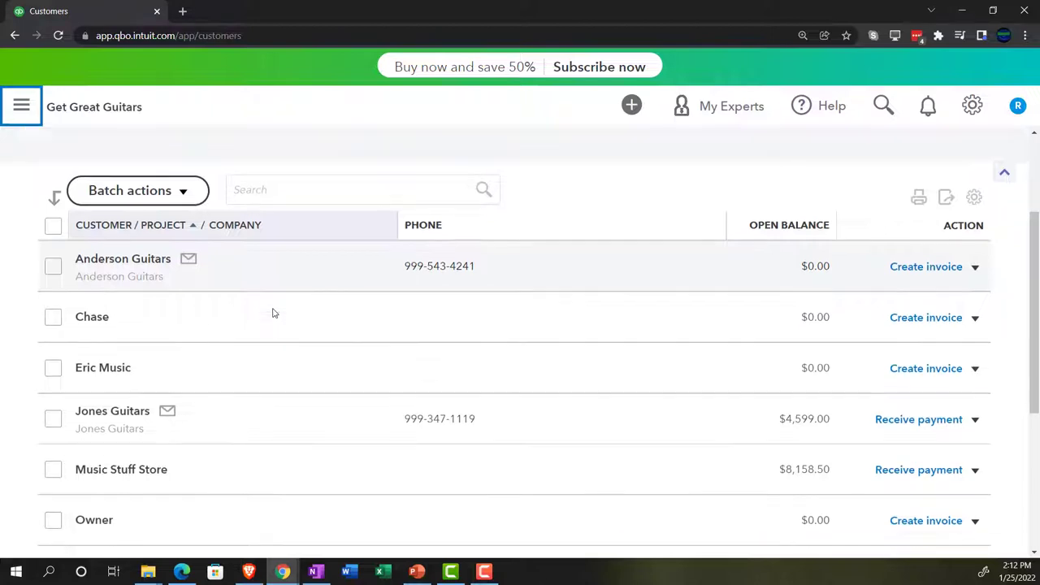
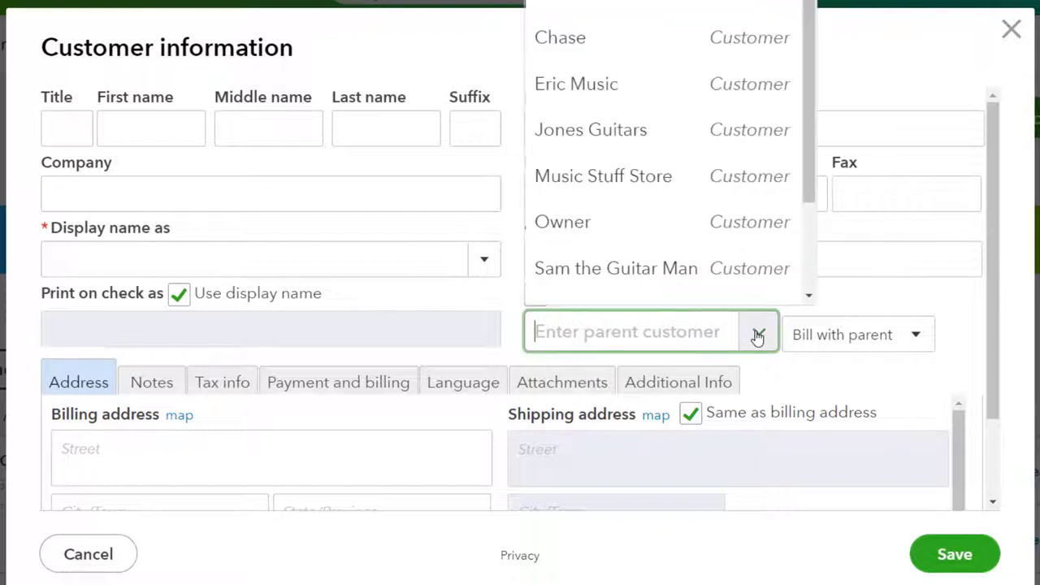
Try to assign Jones Guitars as the parent of the new sub-customer
type("jo")
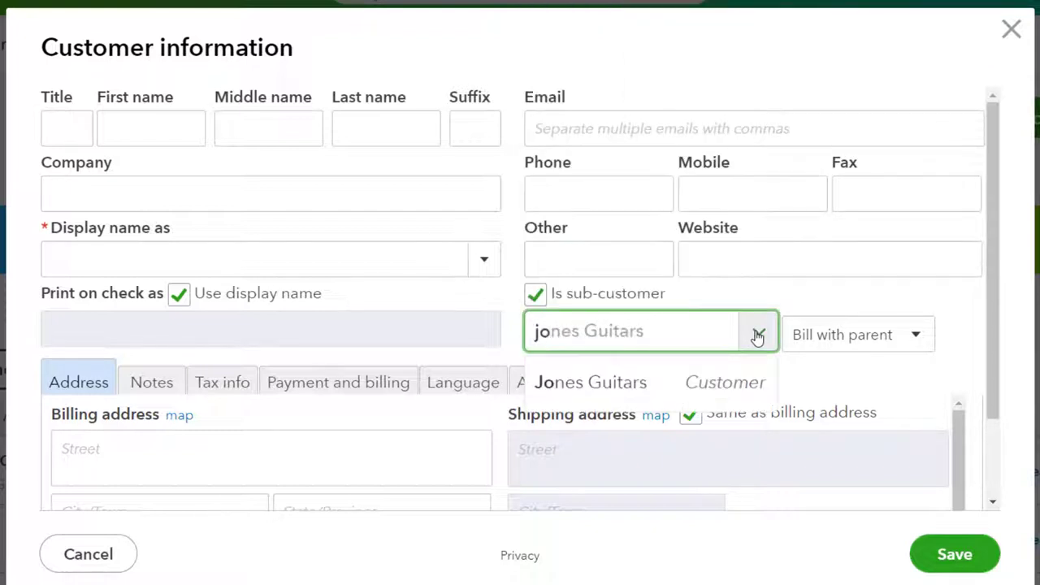
key("Down")
key("Tab")
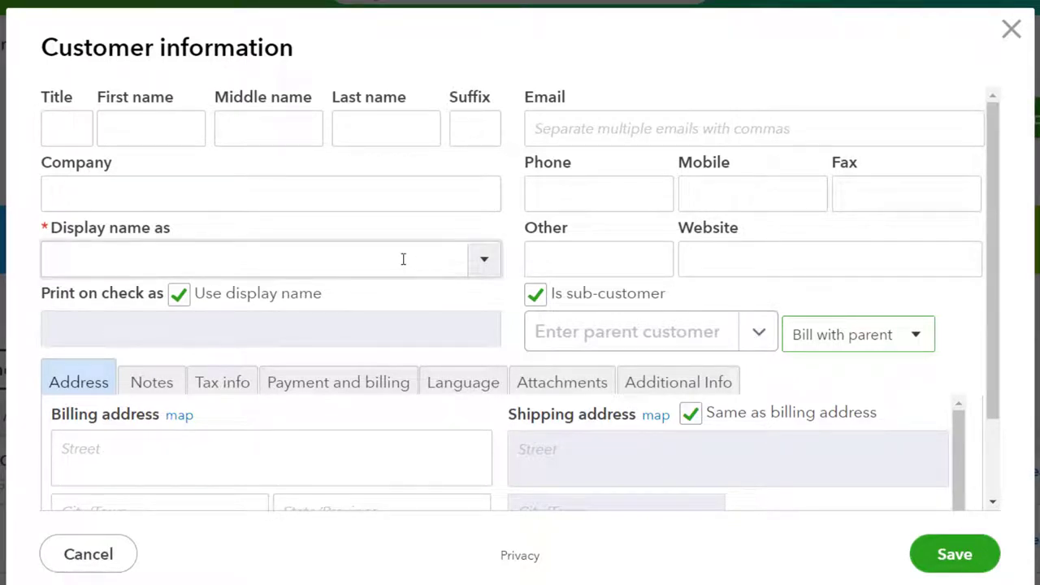
Set the new sub-customer's display name to 3005
left_click(116, 258)
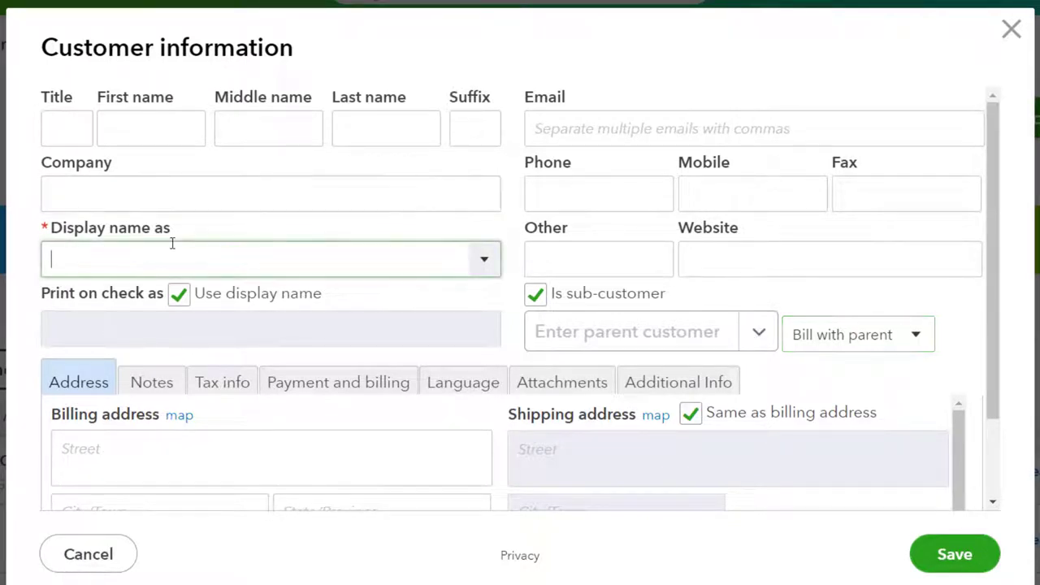
type("3005")
key("Tab")
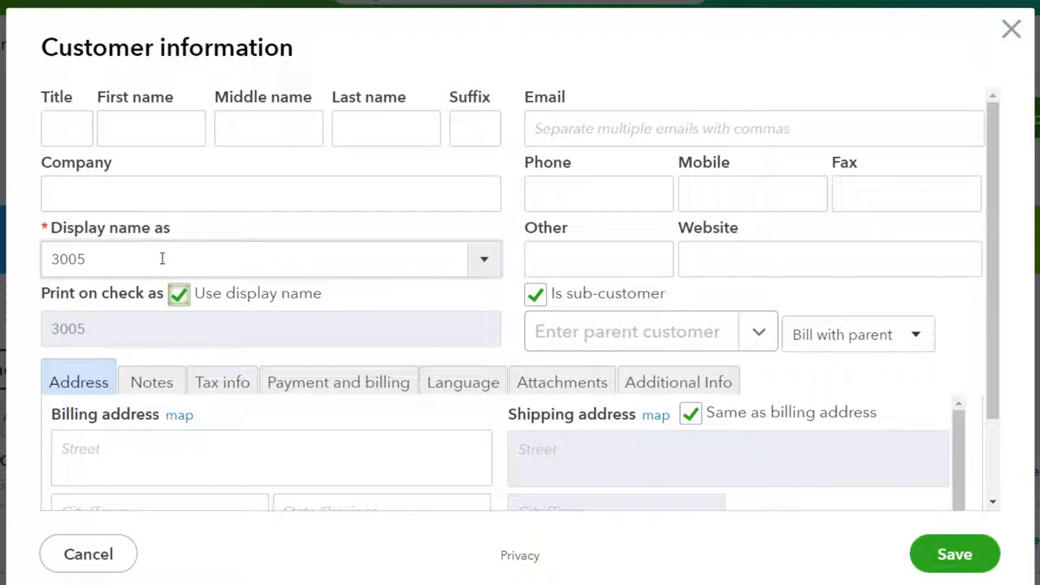
Choose Jones Guitars as the parent customer of sub-customer 3005
left_click(655, 341)
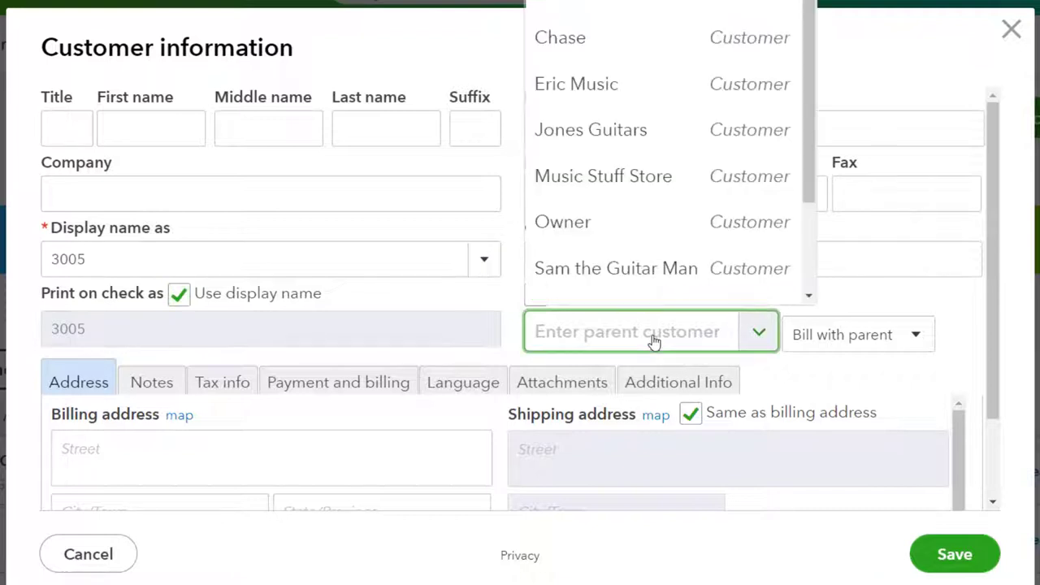
type("jon")
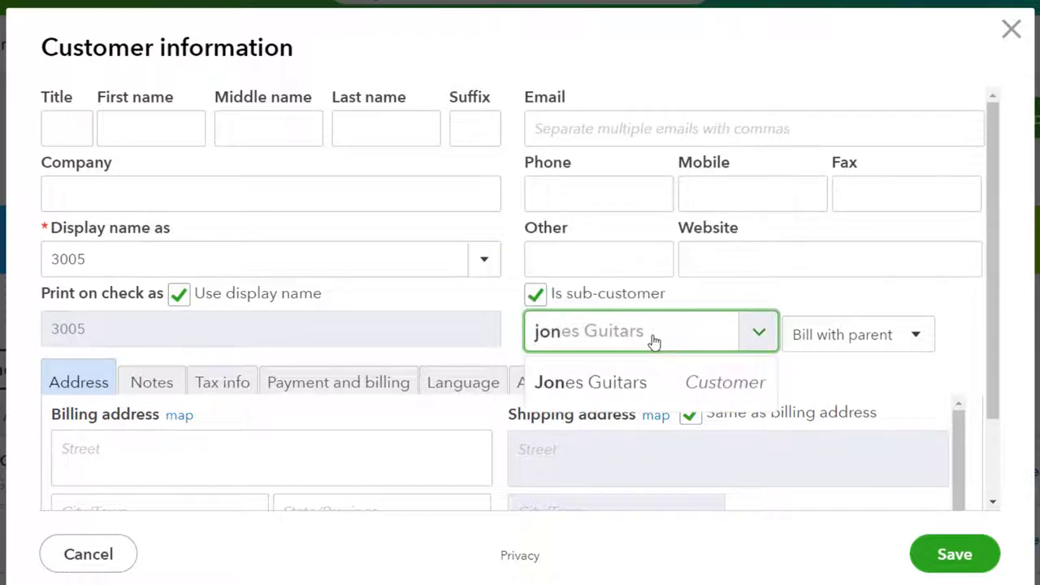
key("Escape")
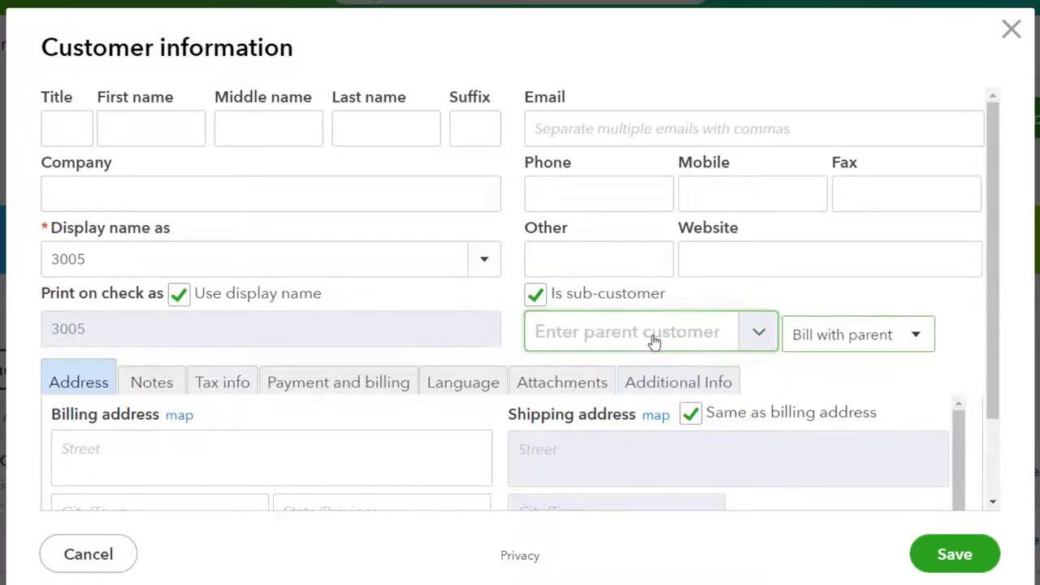
left_click(735, 333)
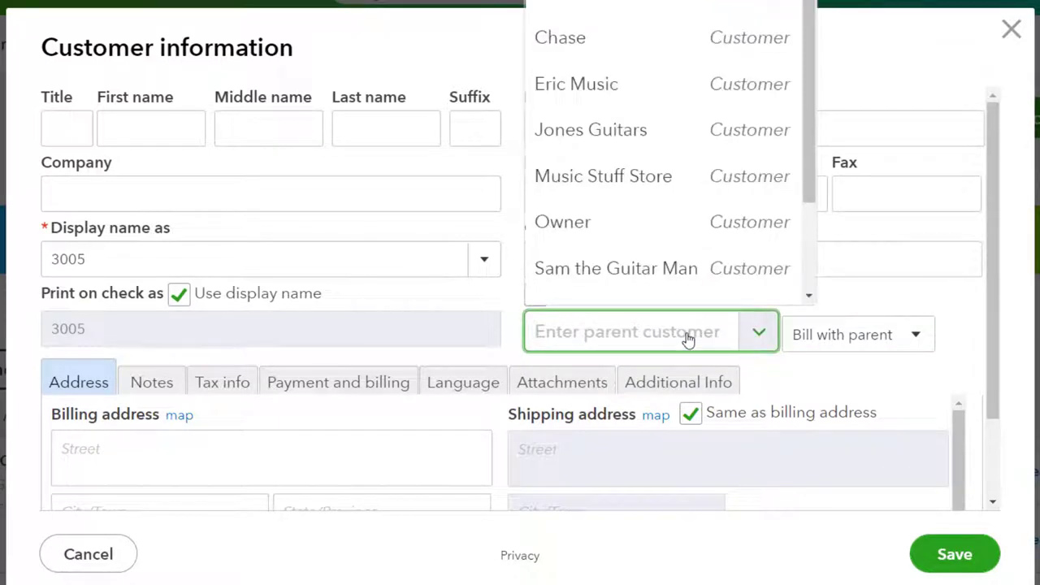
type("jo")
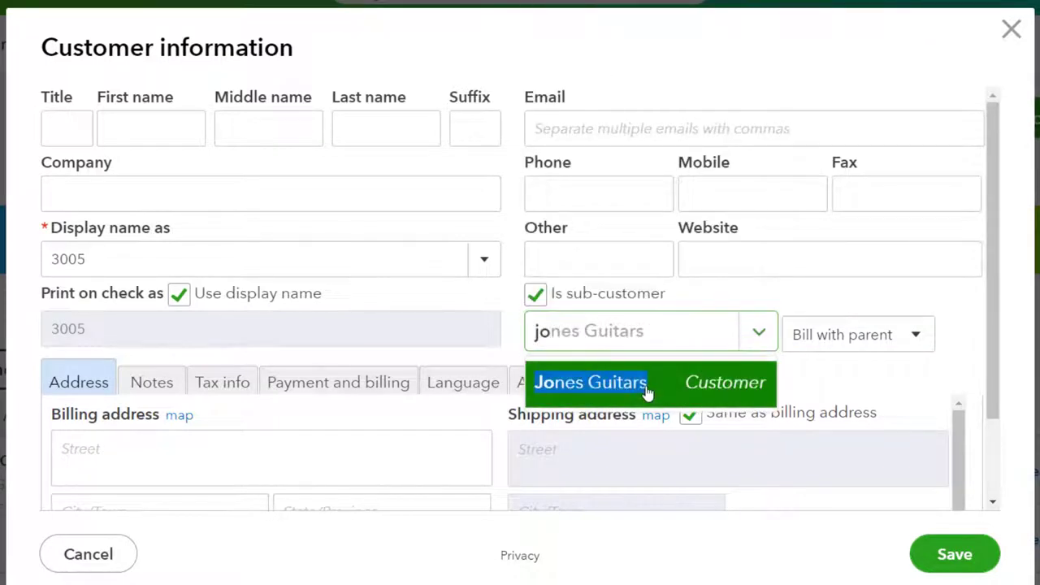
left_click(647, 388)
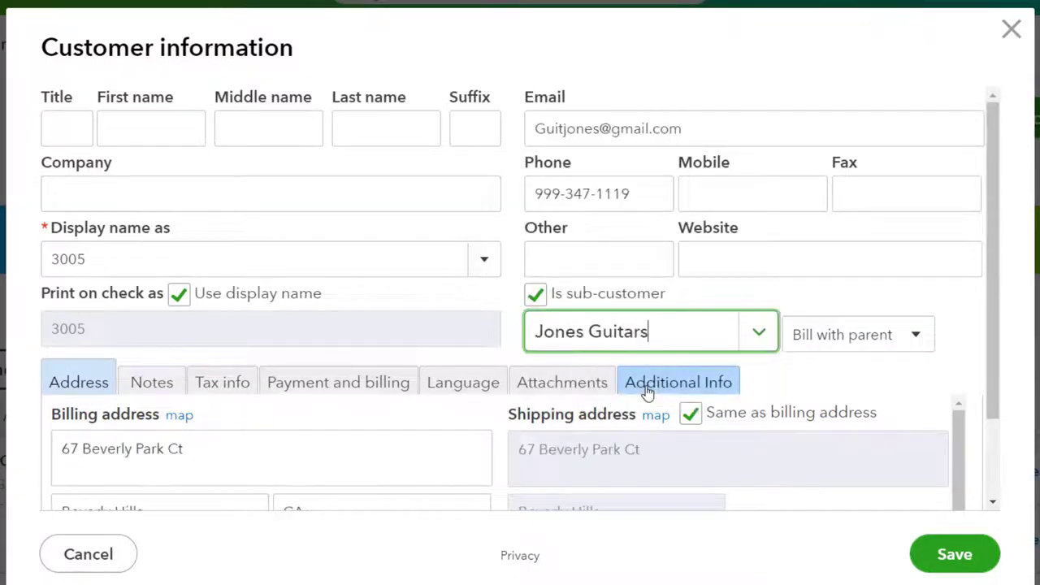
Examine the billing choices for the sub-customer, Bill with parent and Bill this customer
left_click(915, 340)
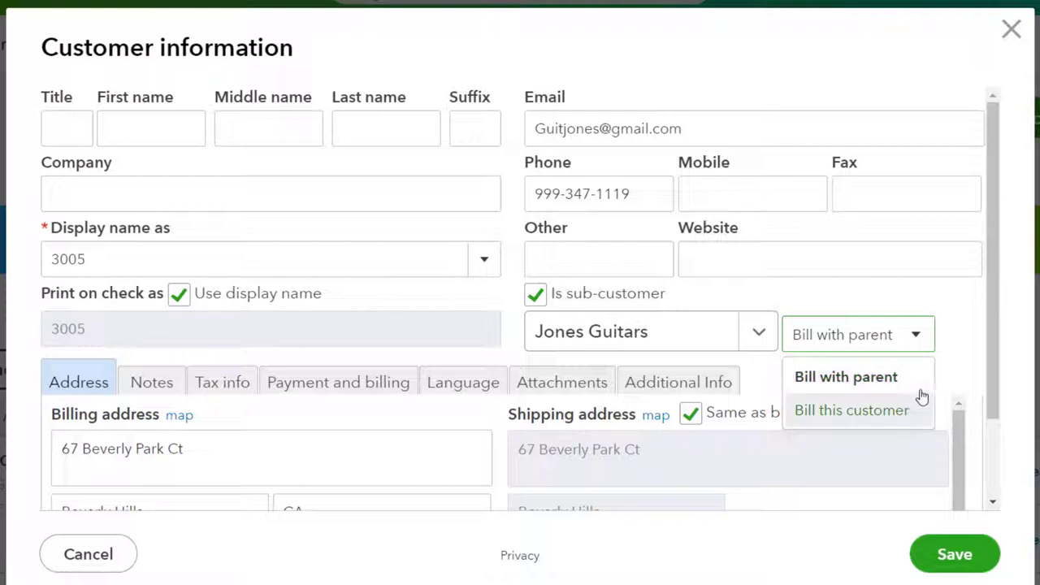
left_click(956, 341)
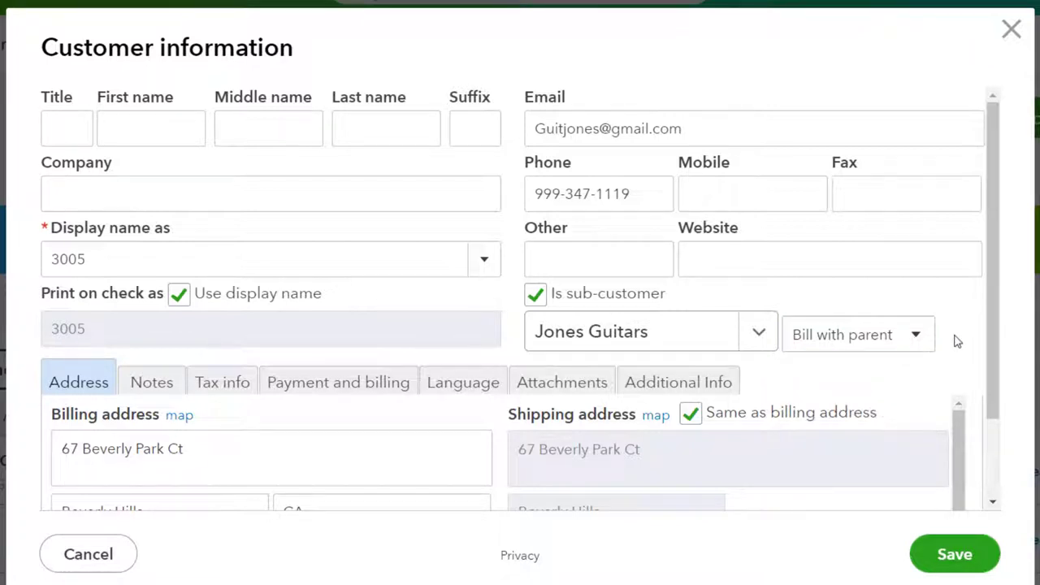
left_click(924, 341)
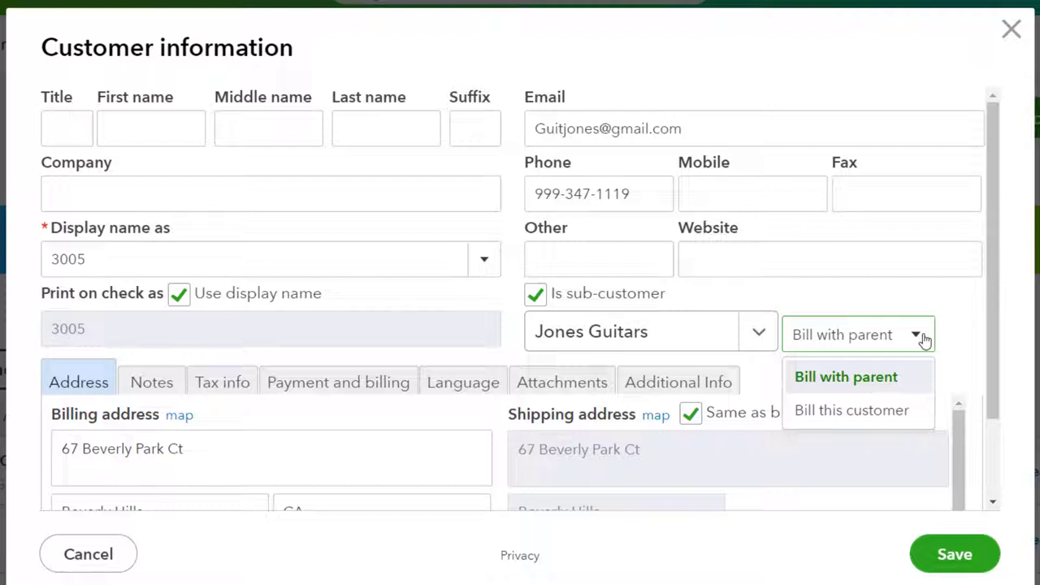
left_click(977, 322)
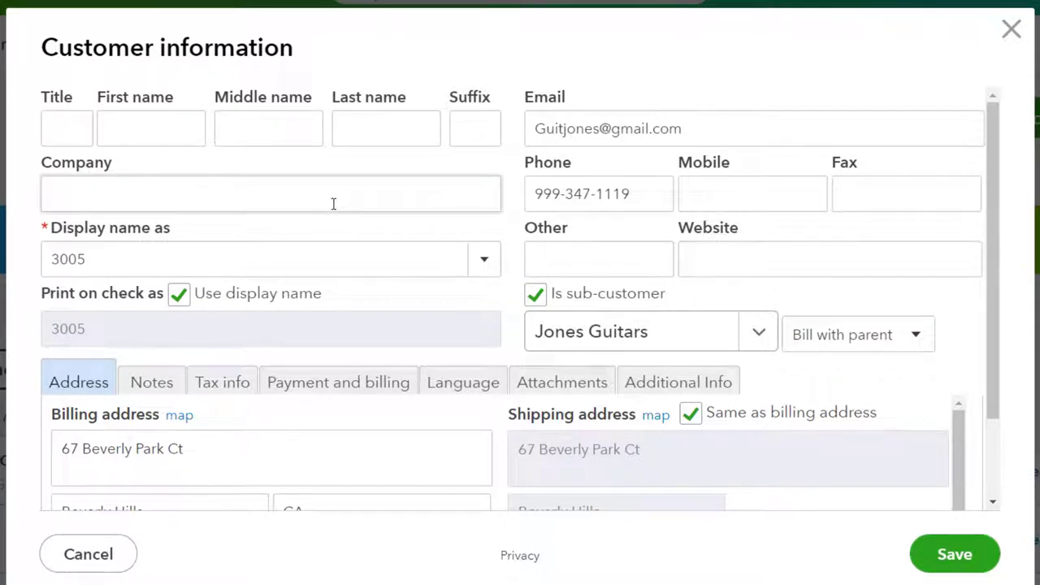
left_click(918, 339)
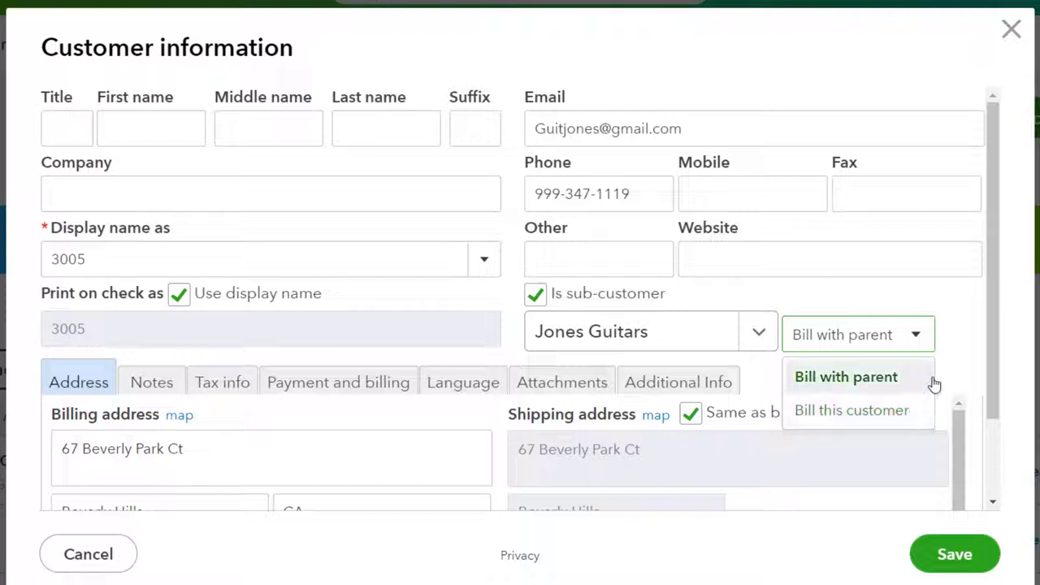
left_click(954, 365)
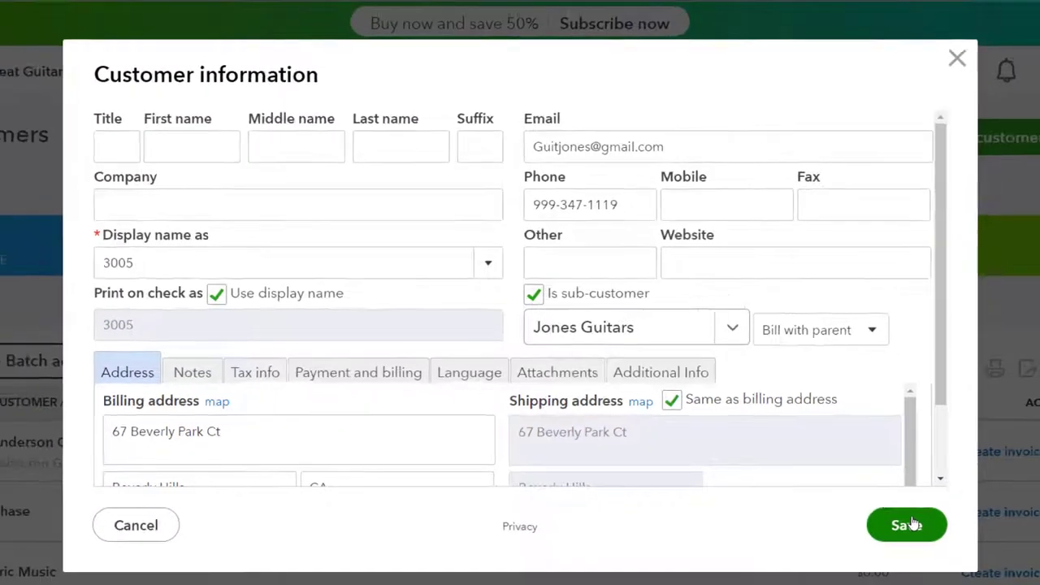
Save sub-customer 3005 and expand the customer list beside its record
left_click(952, 554)
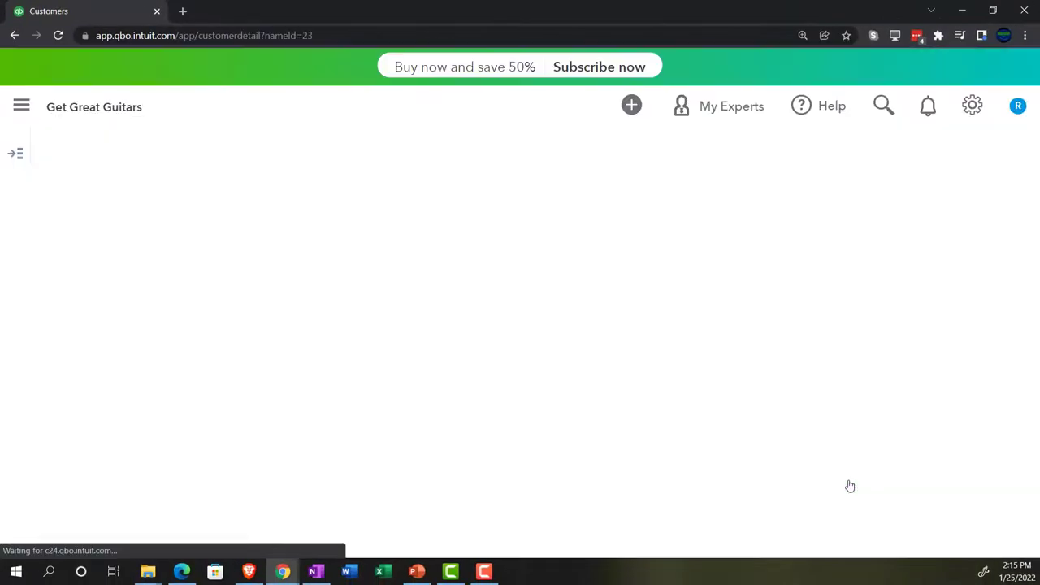
scroll(638, 375, "down", 1)
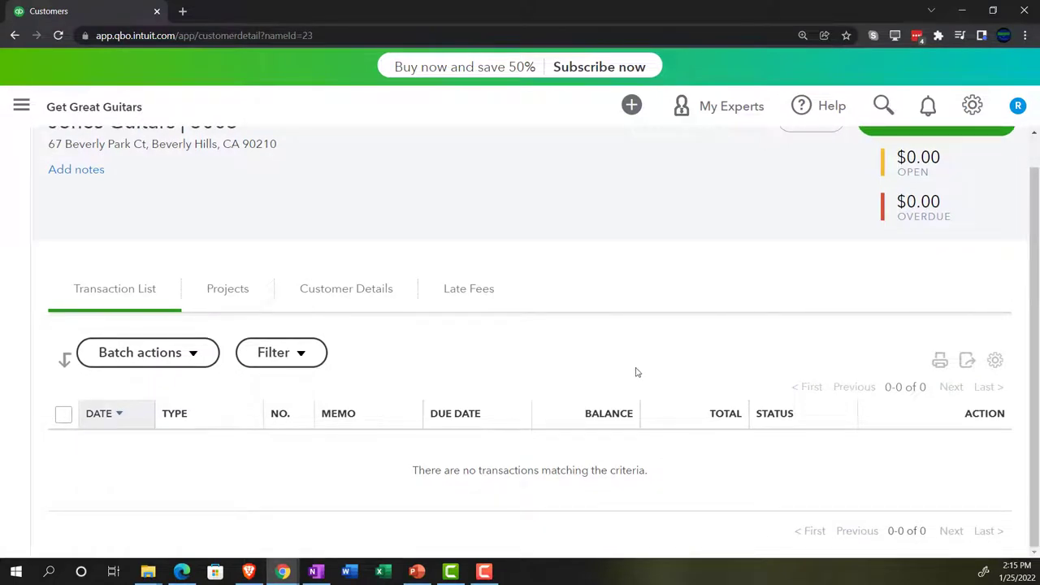
scroll(636, 370, "up", 1)
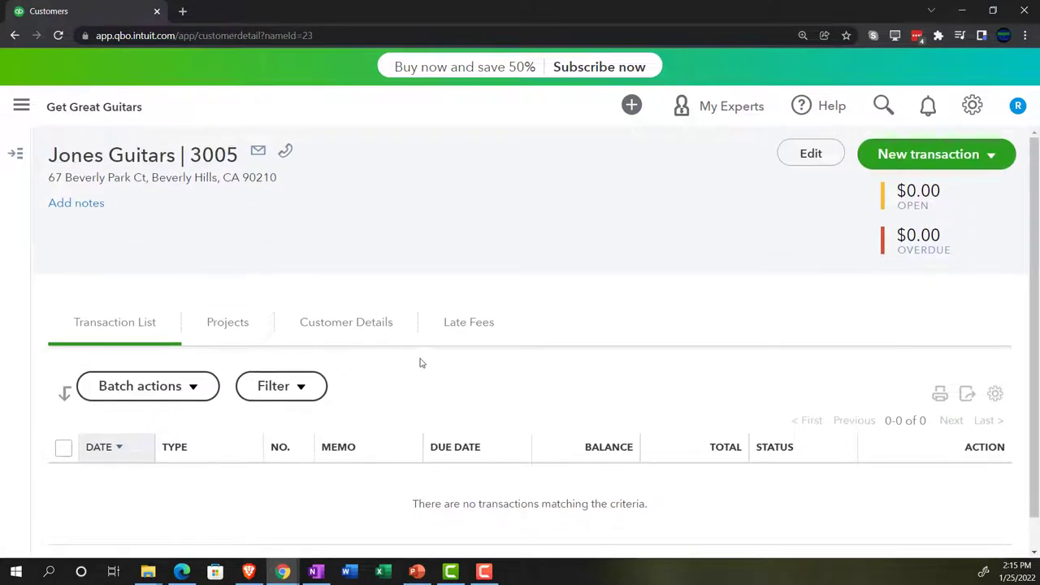
left_click(15, 153)
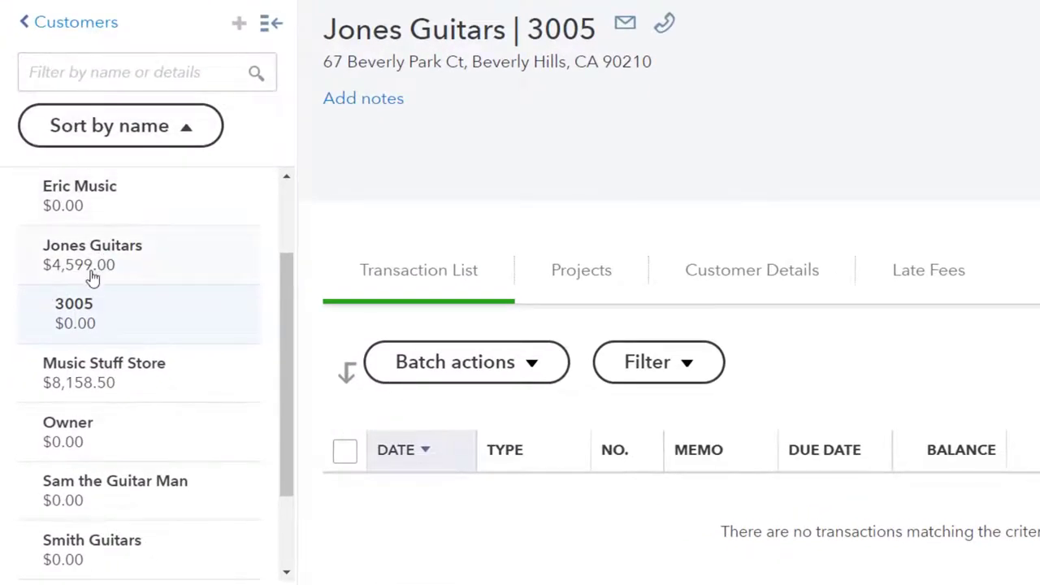
Return to the full customer list and duplicate its browser tab
left_click(76, 24)
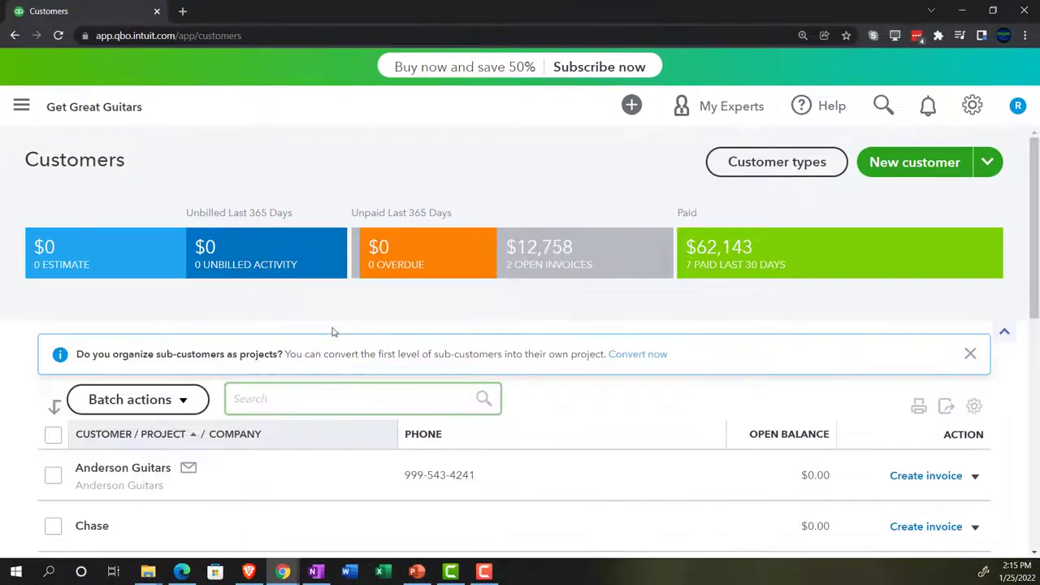
scroll(333, 331, "down", 3)
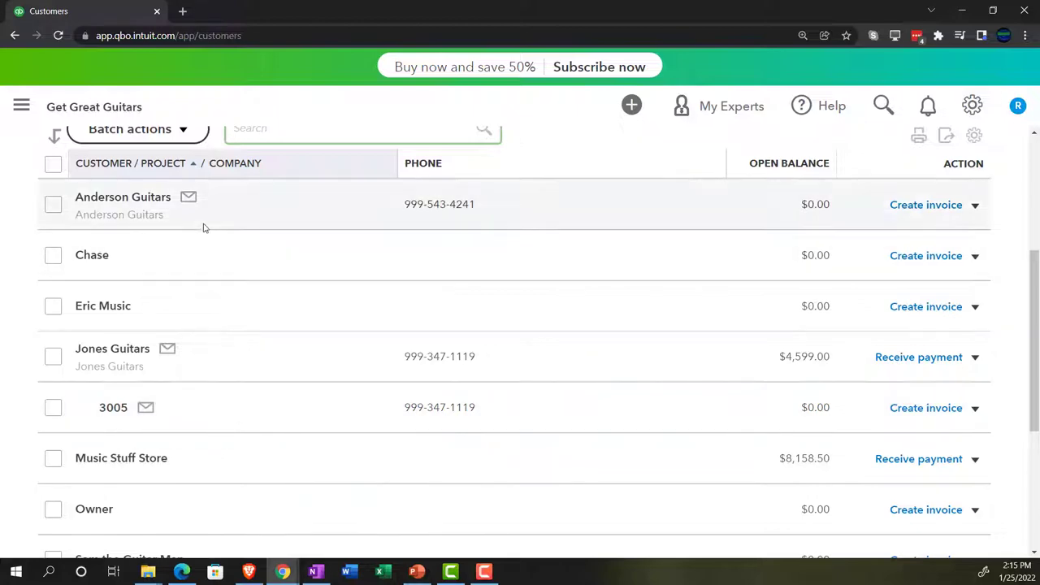
right_click(119, 12)
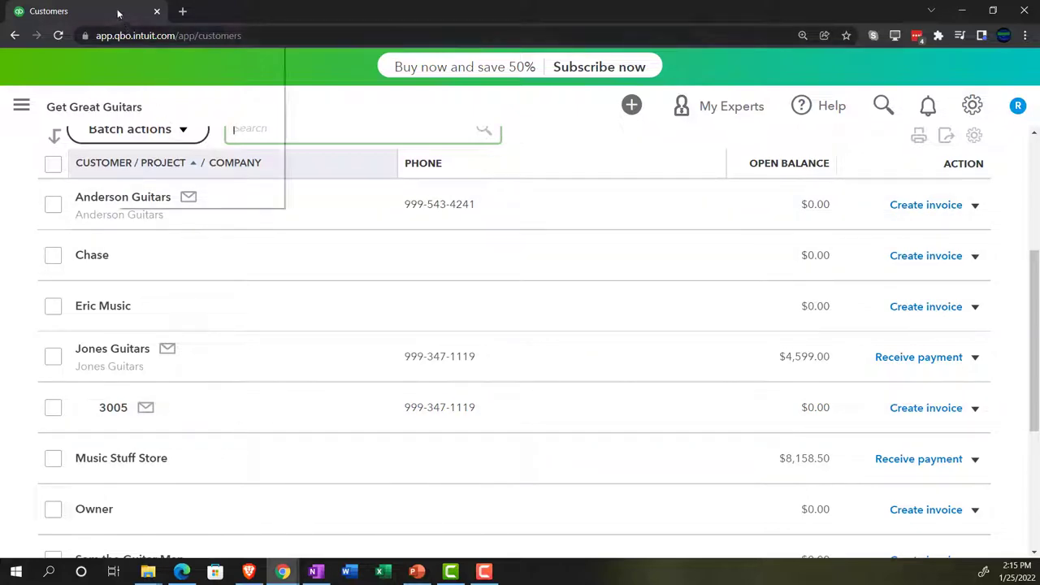
left_click(165, 119)
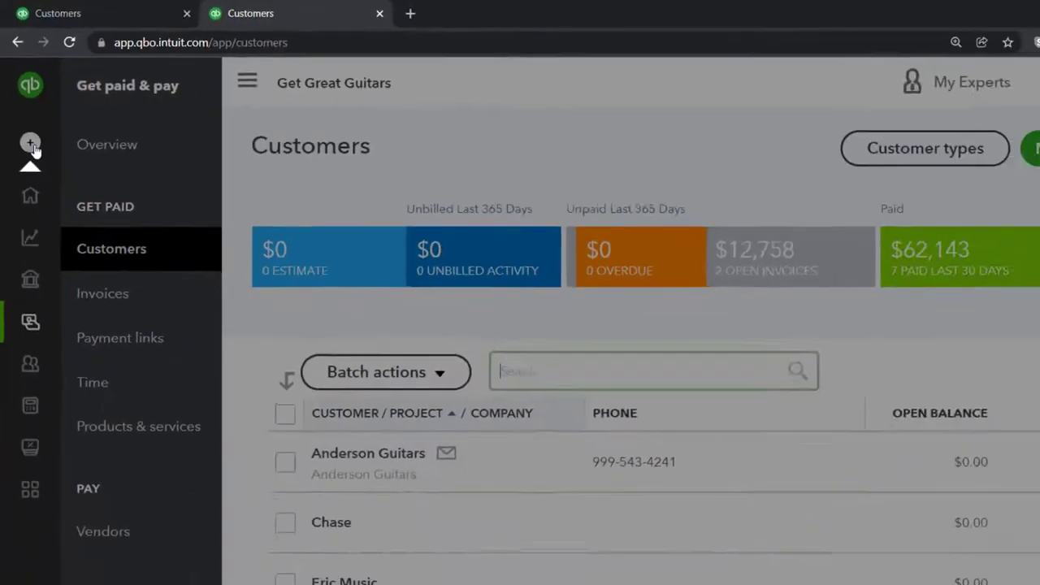
Start an invoice for Jones Guitars sub-customer 3005 in the duplicated tab and leave it without saving
left_click(45, 208)
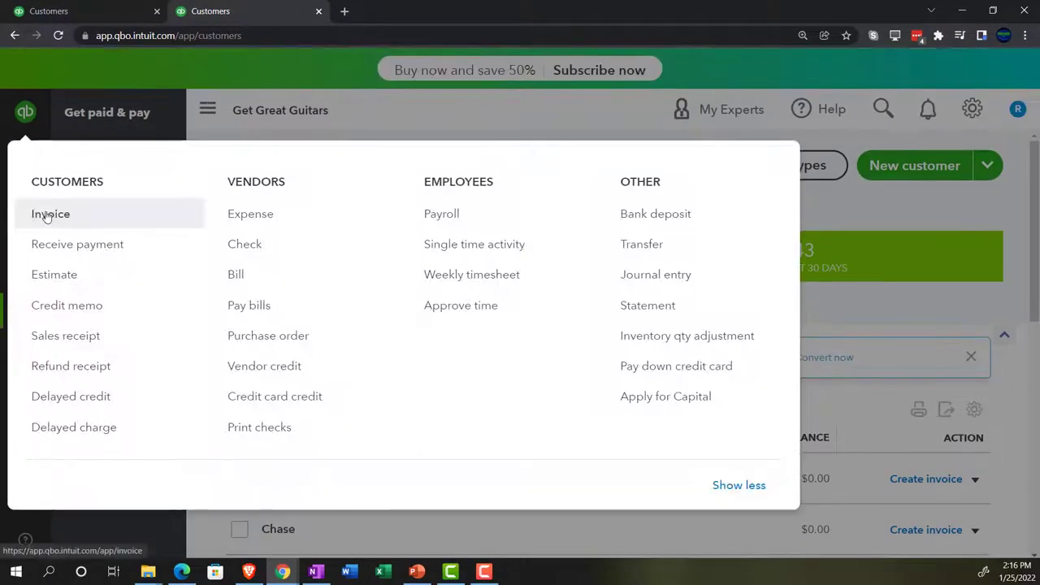
left_click(52, 213)
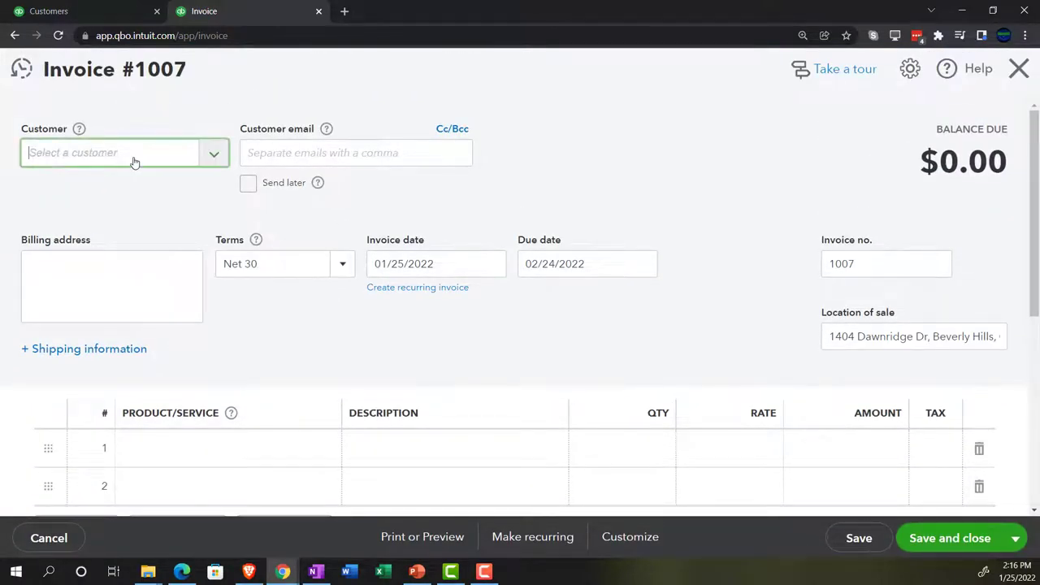
type("3005")
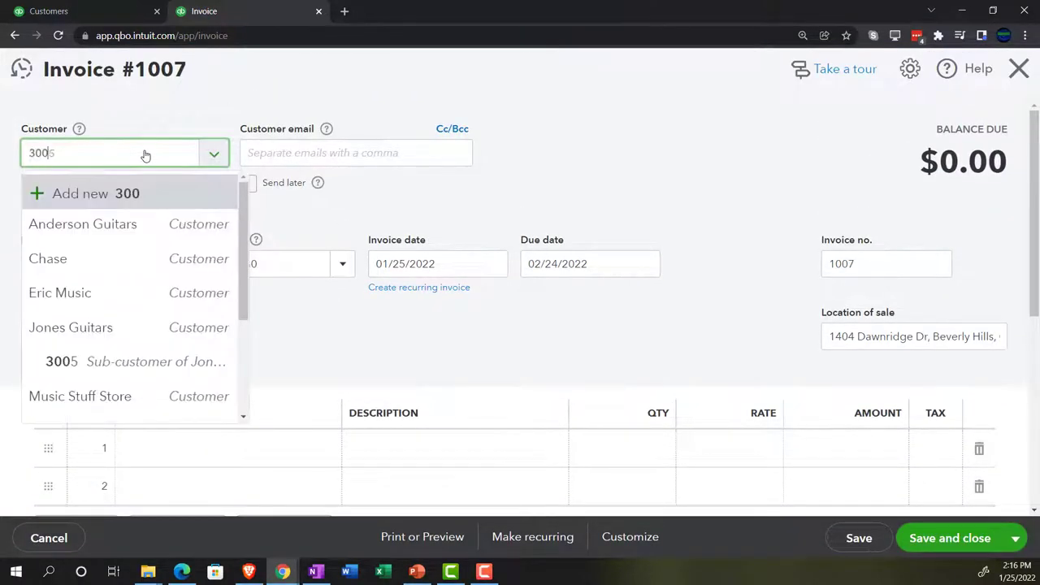
key("Tab")
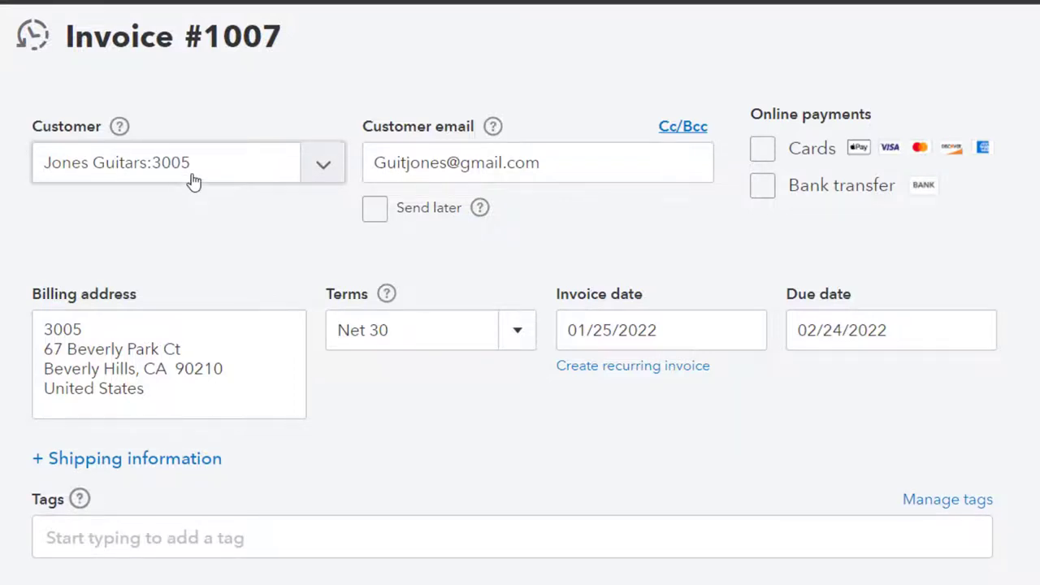
key("Escape")
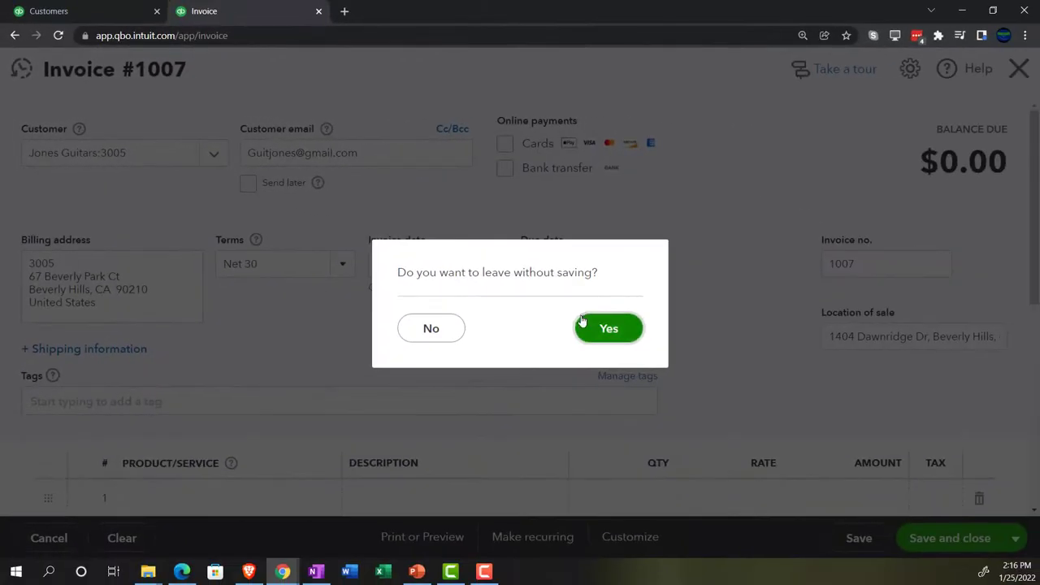
left_click(592, 335)
Start a new customer record in the original Customers tab and make it a sub-customer of Sam the Guitar Man
left_click(90, 8)
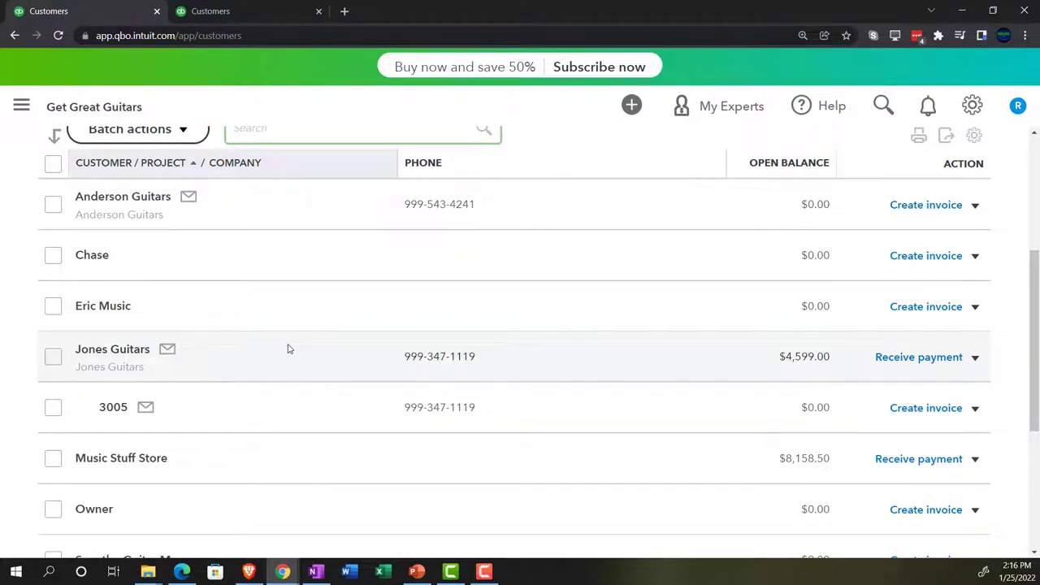
scroll(287, 349, "down", 1)
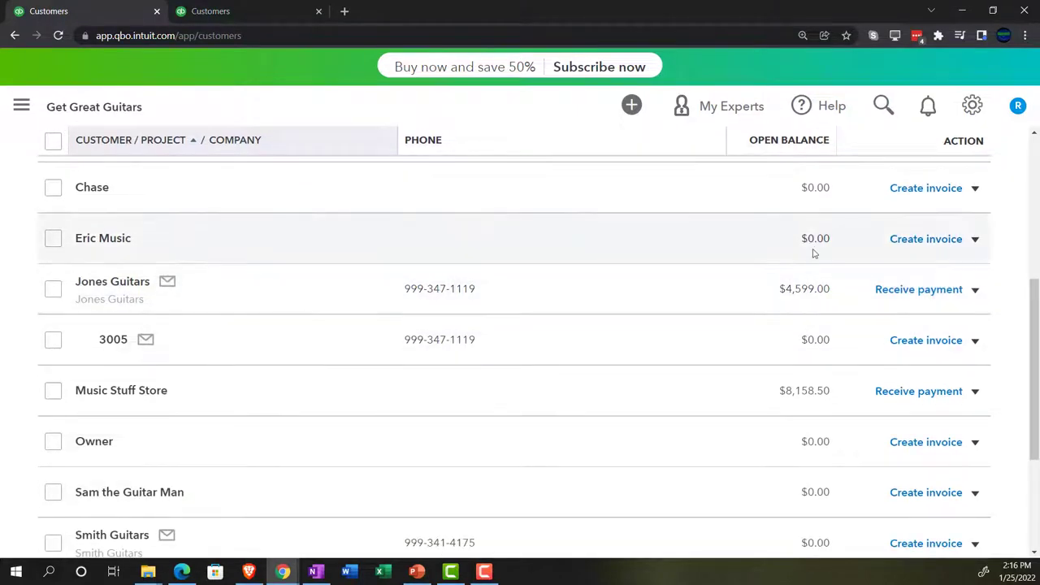
scroll(812, 255, "up", 4)
scroll(810, 257, "up", 1)
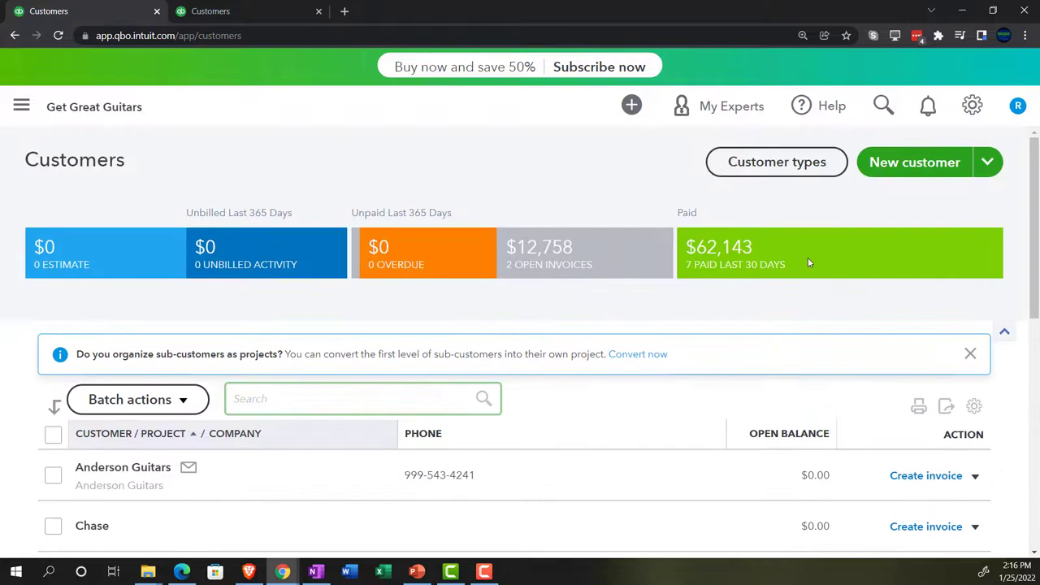
left_click(937, 163)
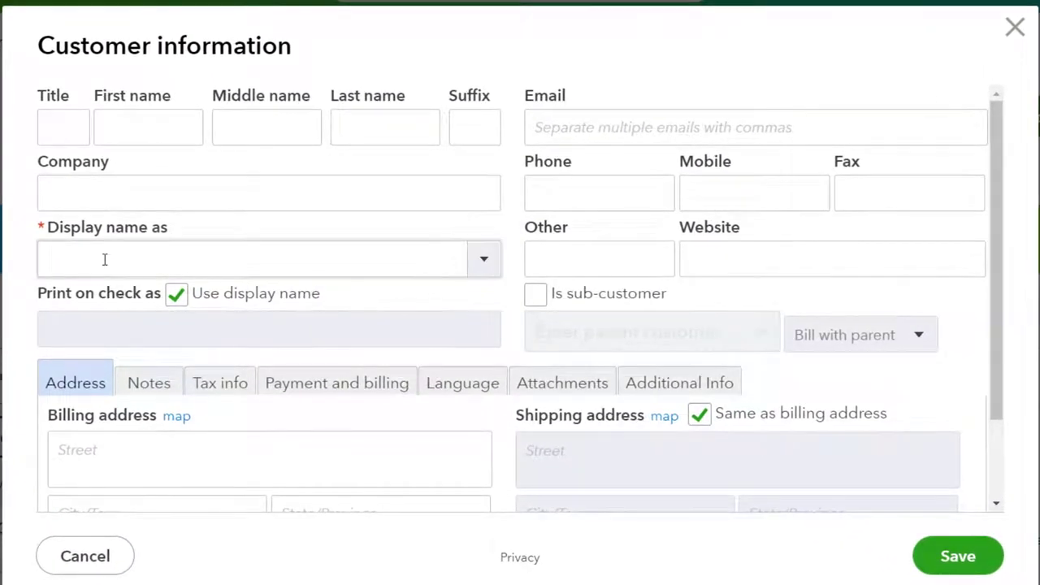
left_click(139, 260)
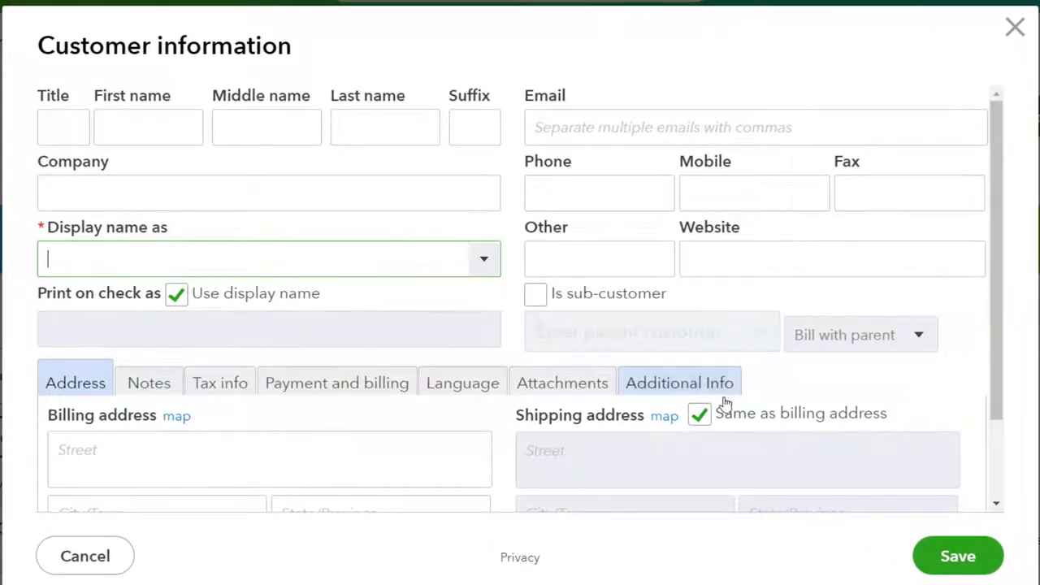
left_click(536, 294)
left_click(756, 334)
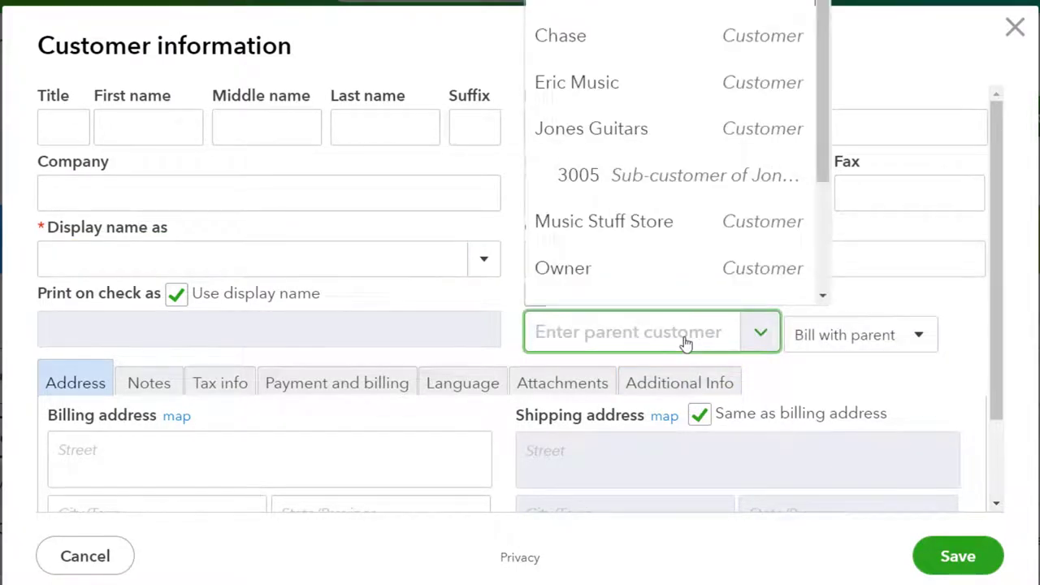
type("sam")
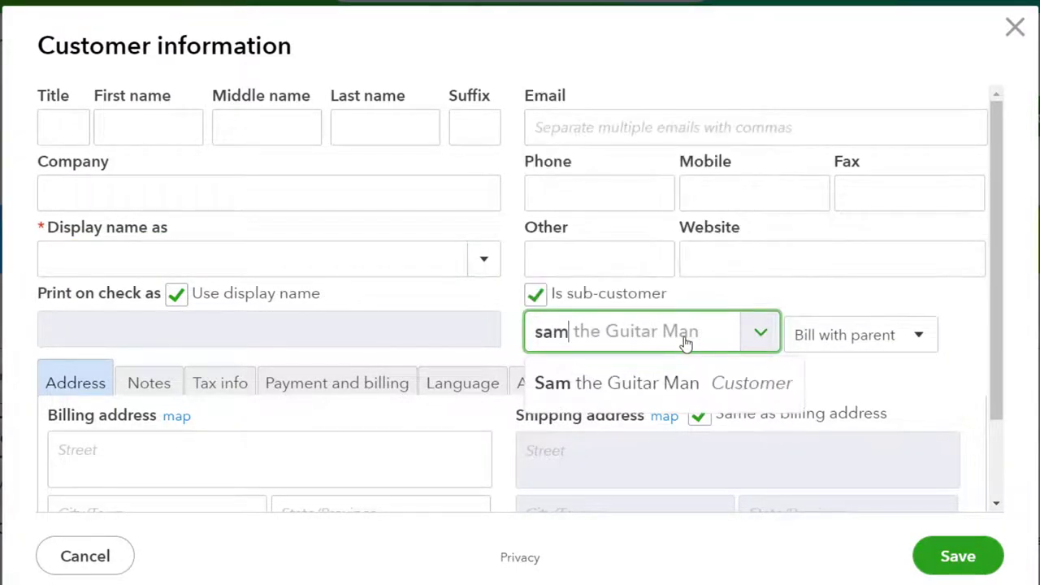
left_click(671, 382)
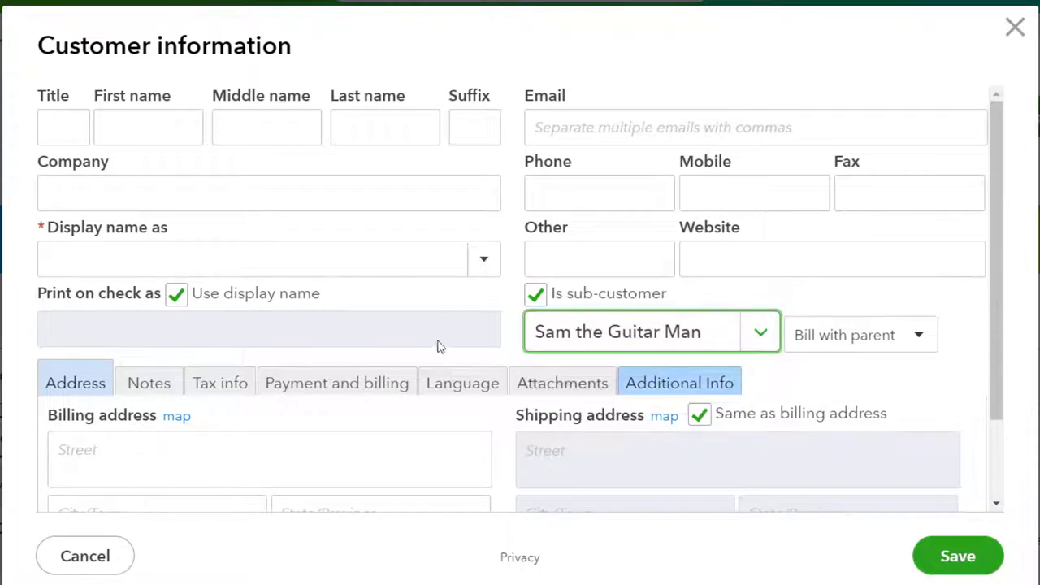
Set the sub-customer's display name to 4002, save it, and check it in the customer list beside its record
left_click(169, 254)
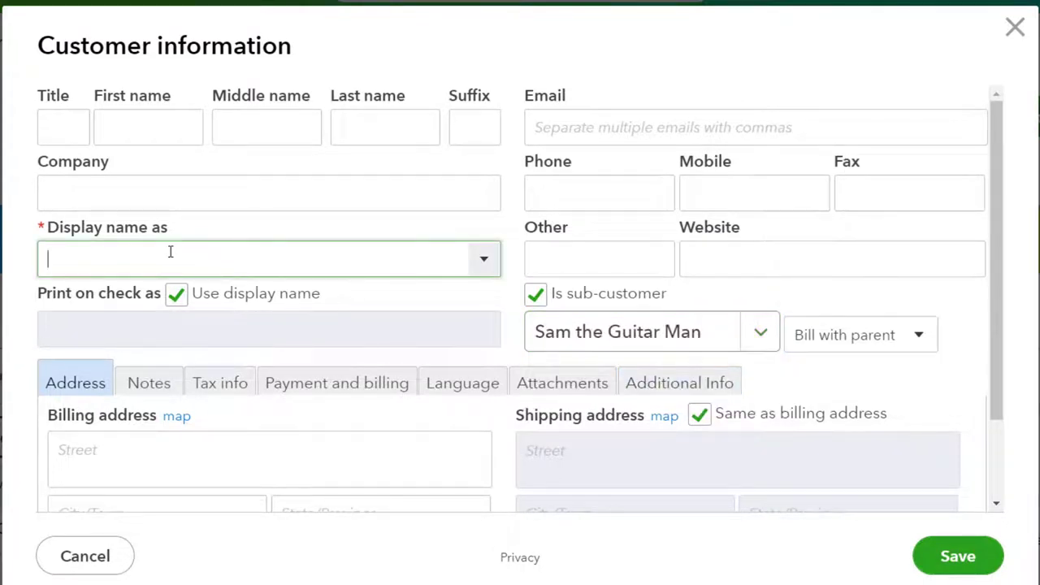
type("4002")
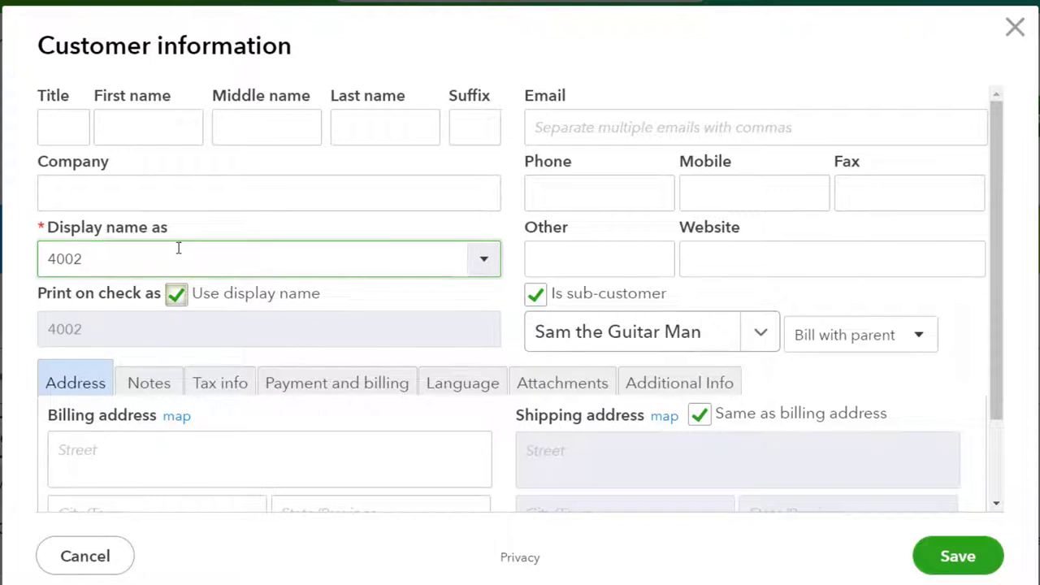
left_click(737, 344)
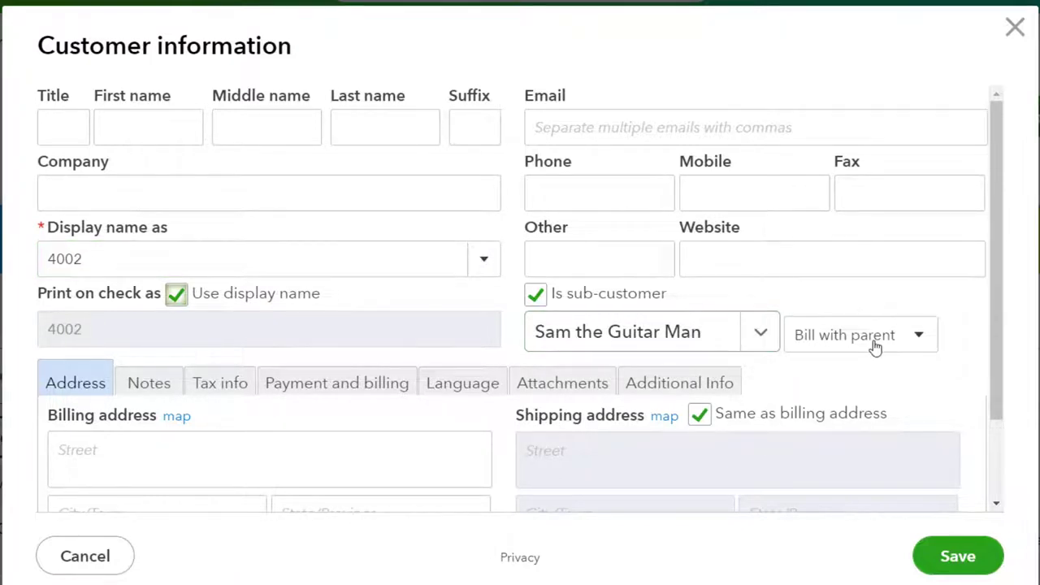
left_click(944, 556)
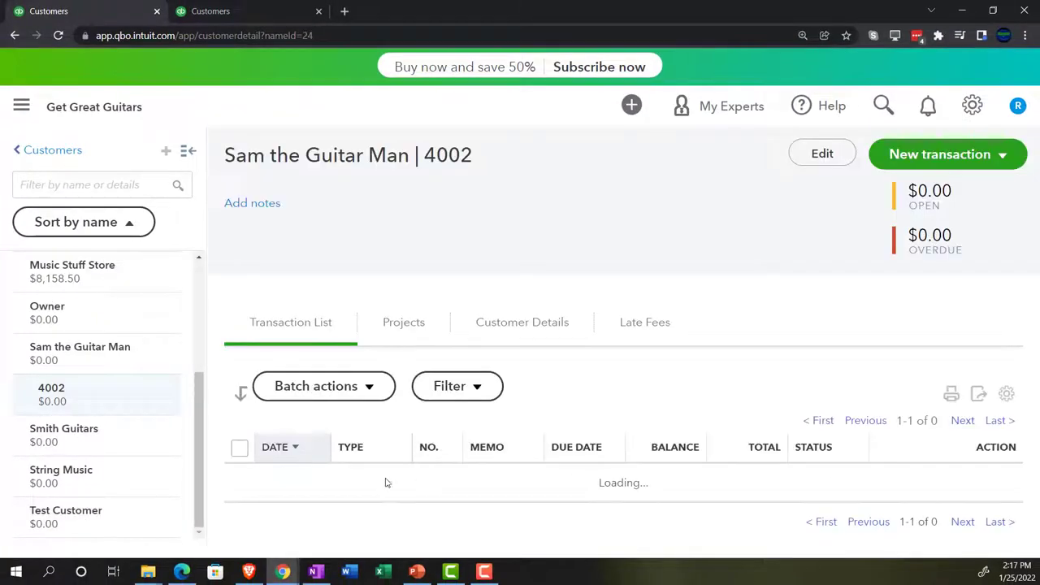
scroll(181, 441, "down", 1)
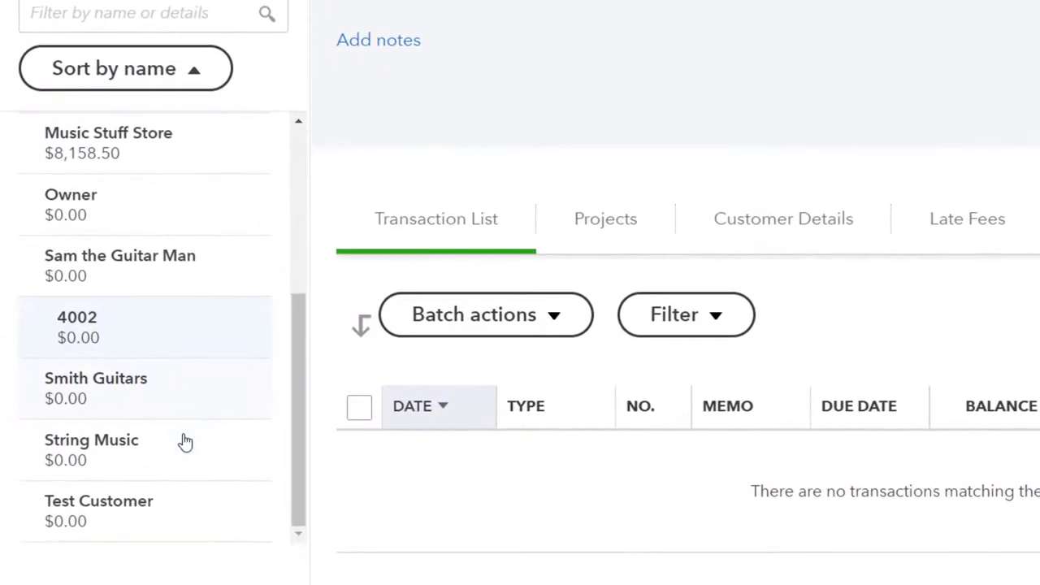
scroll(181, 441, "up", 3)
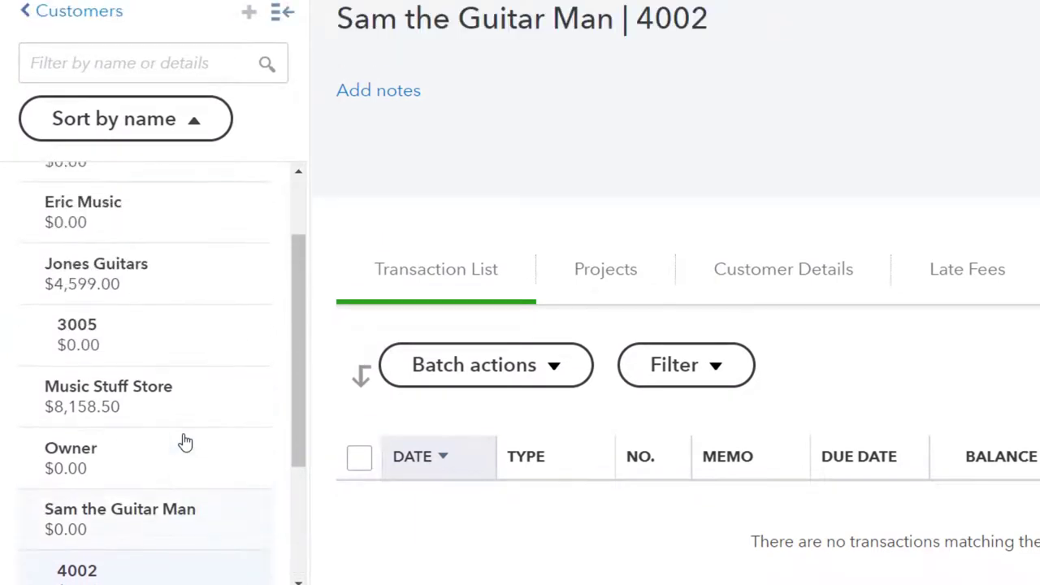
scroll(153, 357, "down", 1)
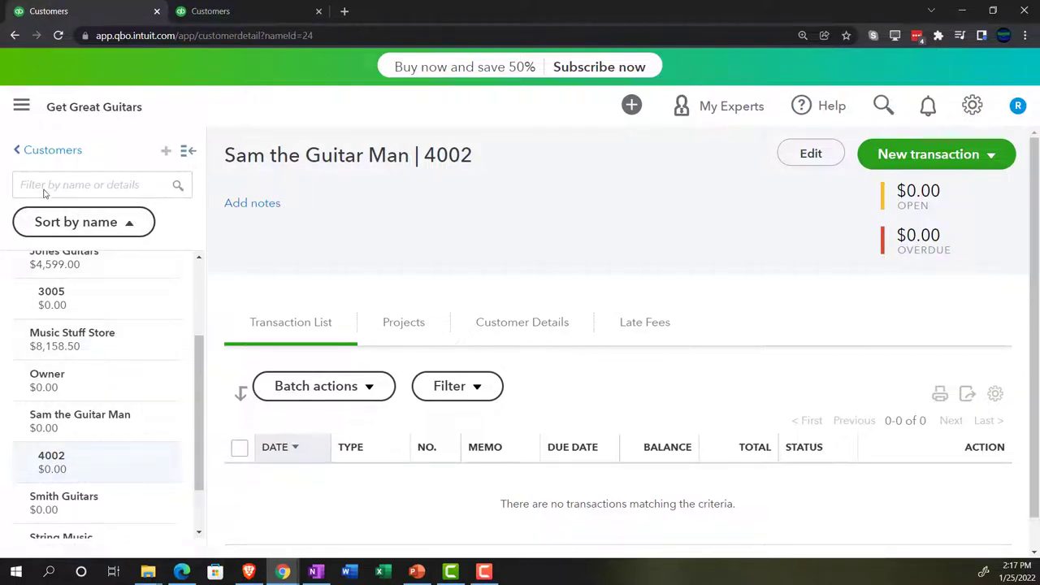
Open the Projects page of Get Great Guitars in the second browser tab and collapse the navigation
left_click(223, 12)
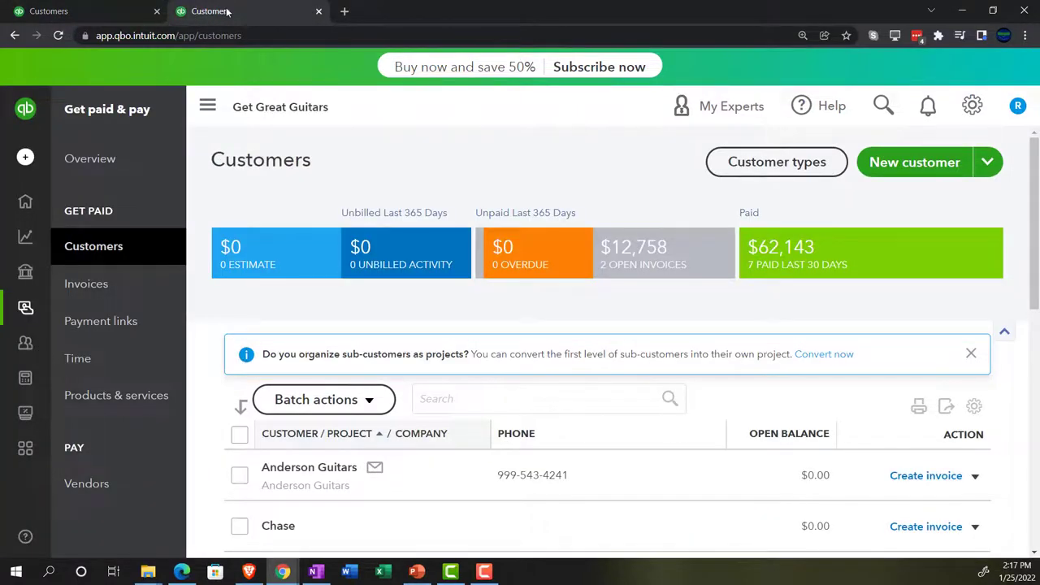
mouse_move(25, 204)
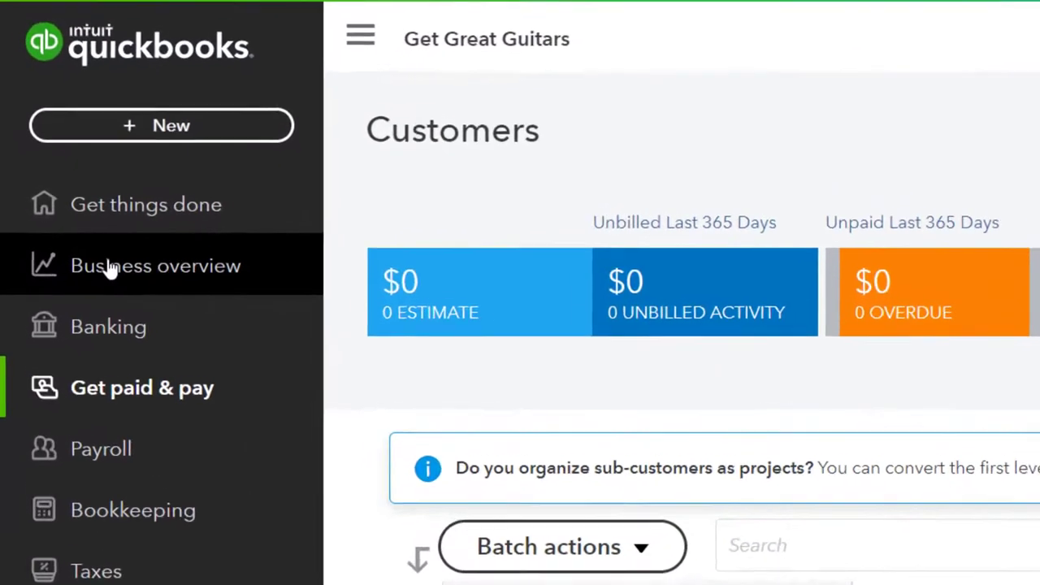
left_click(65, 239)
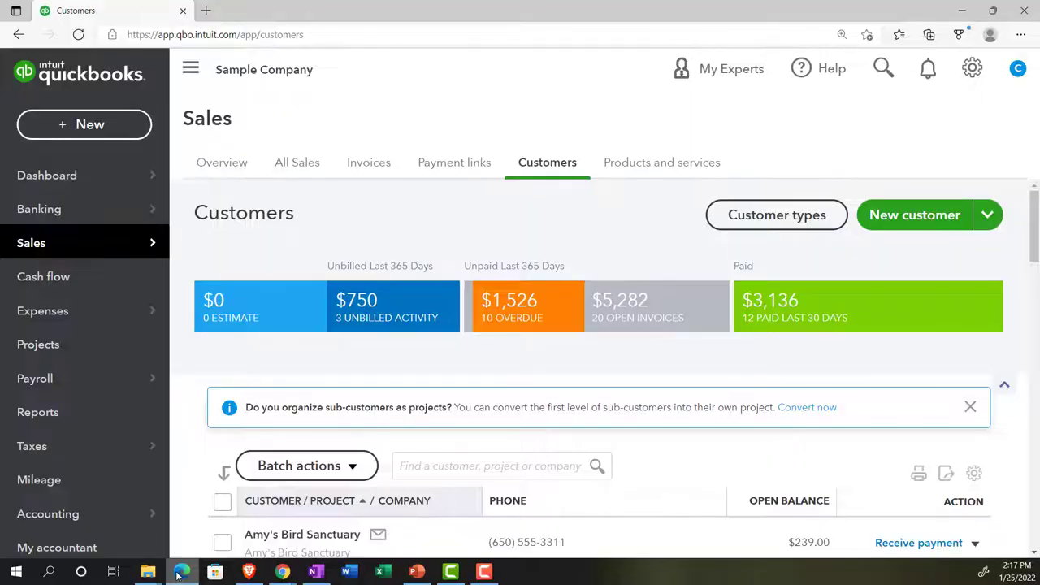
left_click(73, 349)
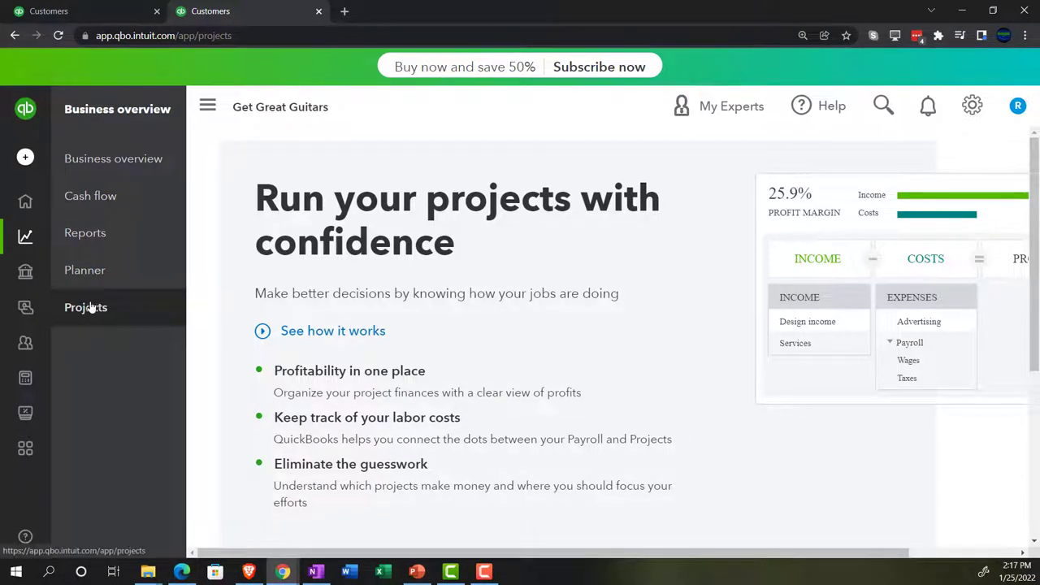
left_click(207, 106)
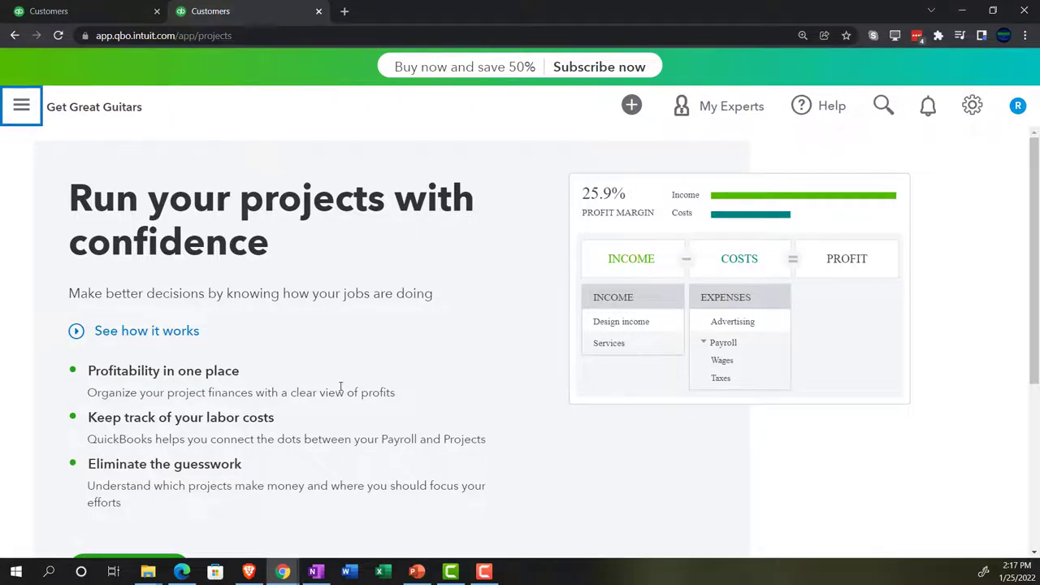
Start a project named Project 1 and assign it to the customer Jones Guitars
scroll(340, 386, "down", 1)
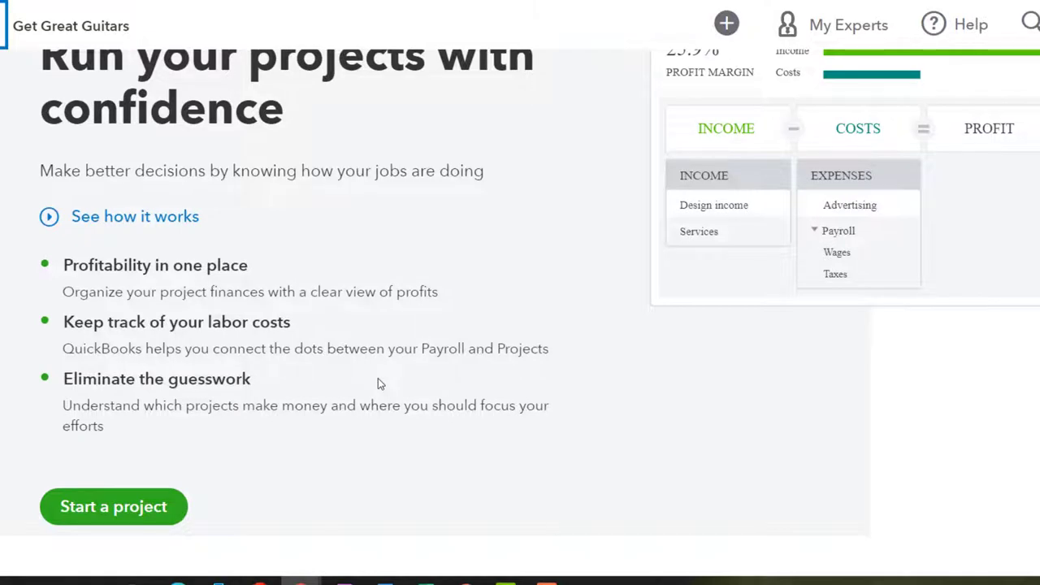
scroll(378, 379, "down", 1)
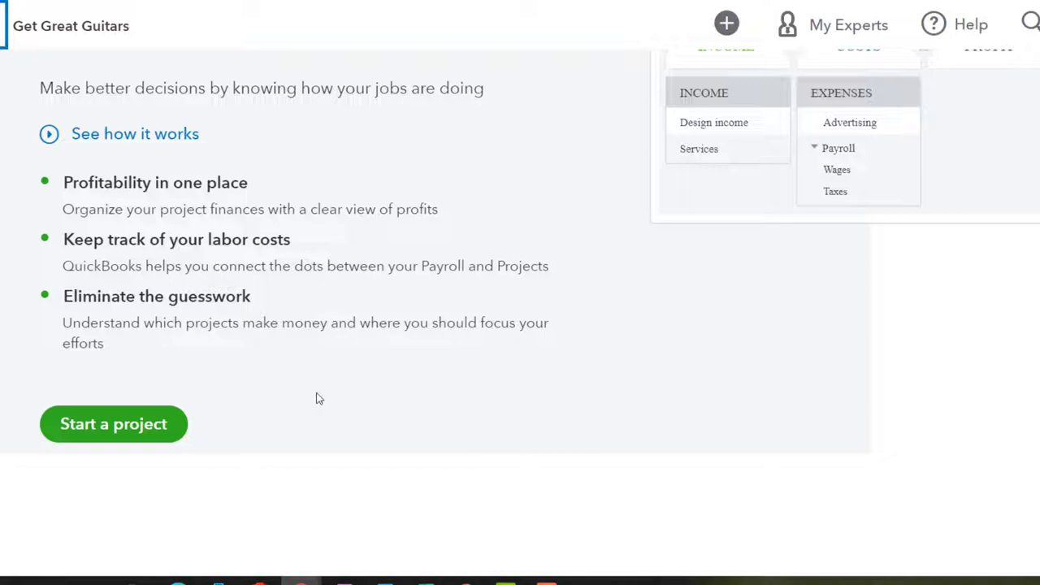
scroll(319, 398, "down", 3)
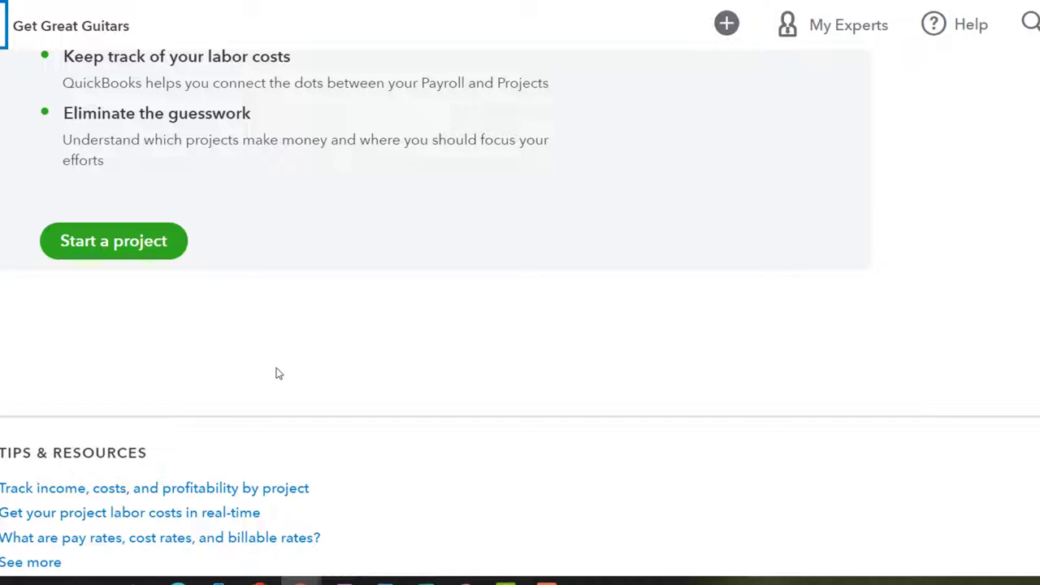
scroll(276, 373, "up", 4)
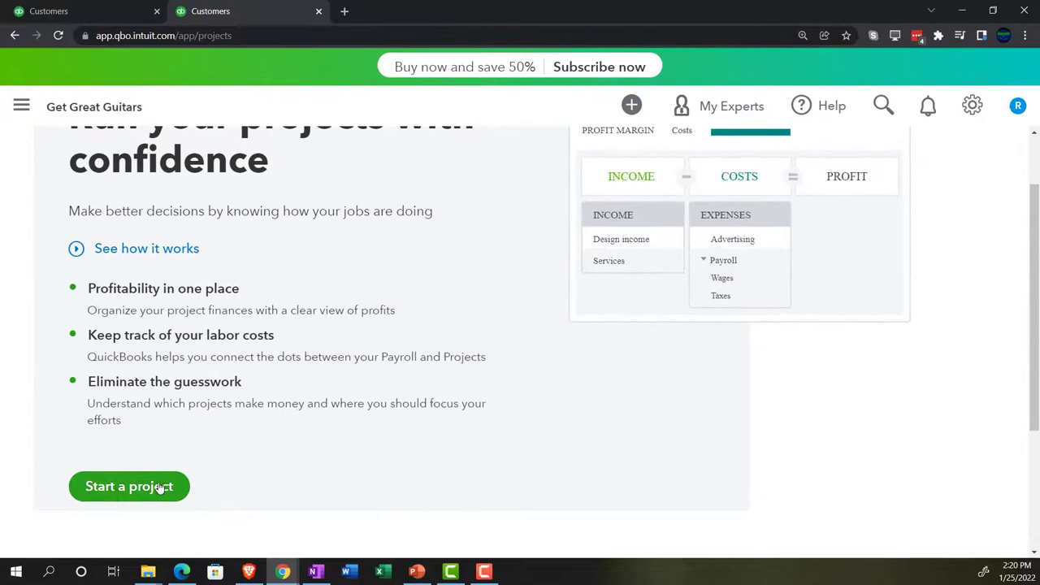
left_click(160, 486)
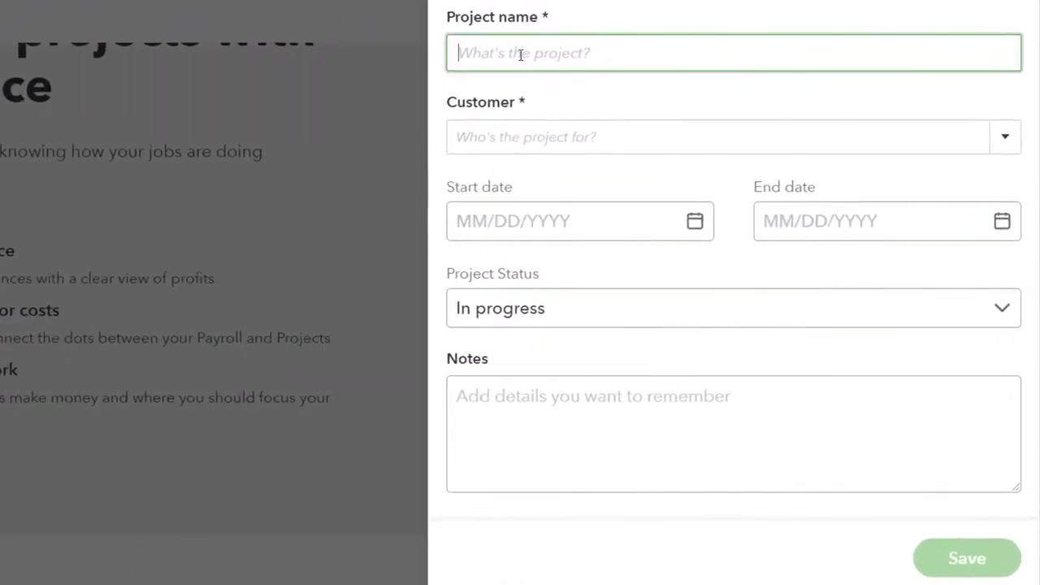
type("Pro")
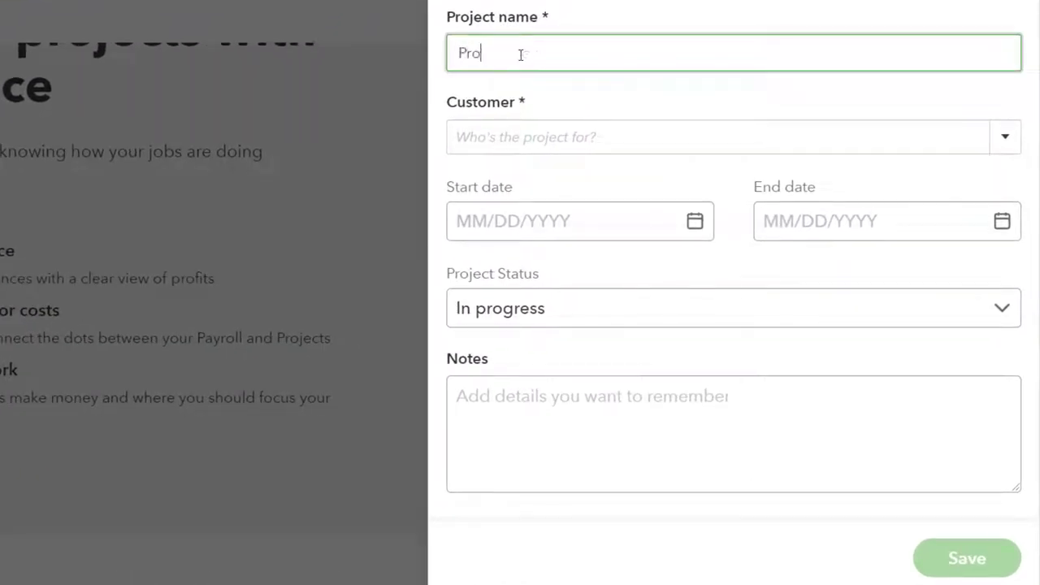
type("ject 1")
key("Tab")
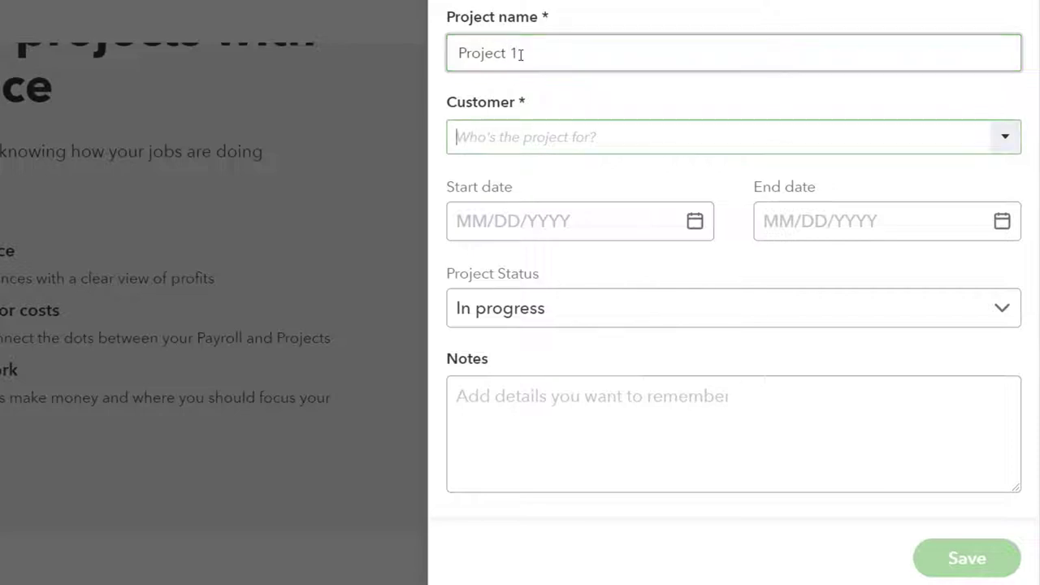
left_click(1004, 142)
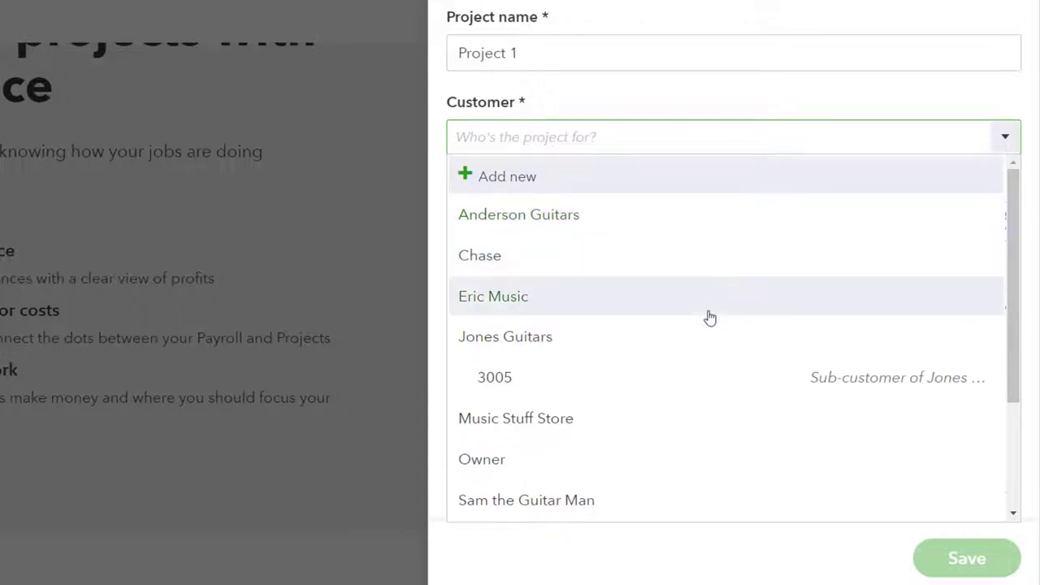
left_click(704, 337)
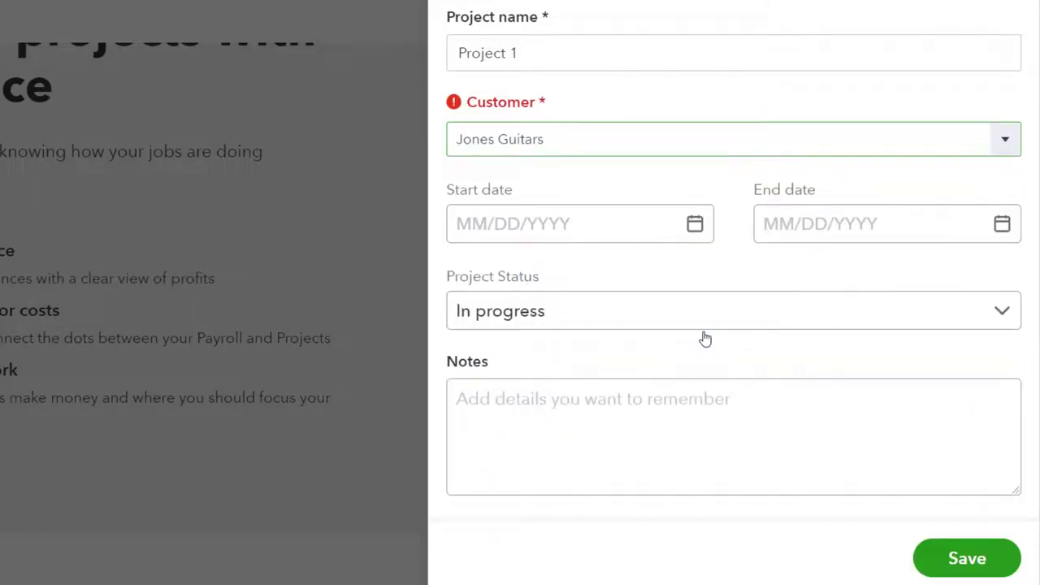
key("Tab")
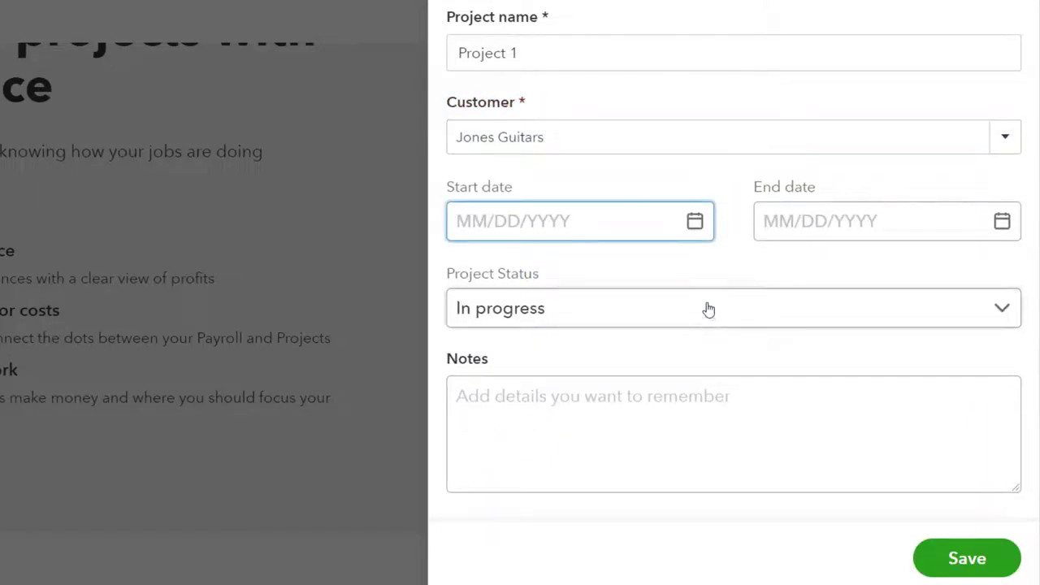
Set the project's start date to 01/01/2022 and keep its status as In progress
left_click(693, 225)
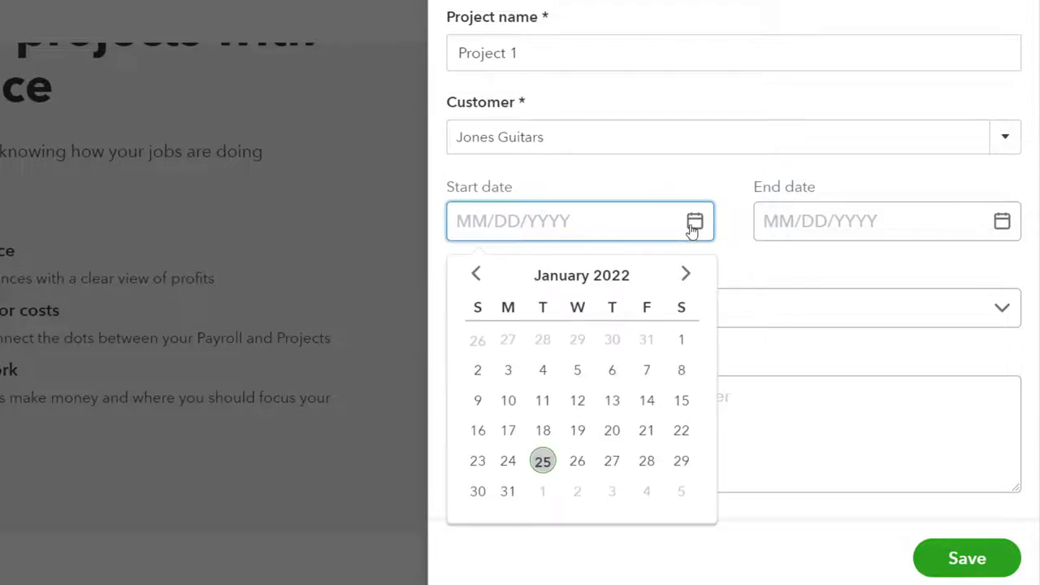
left_click(681, 340)
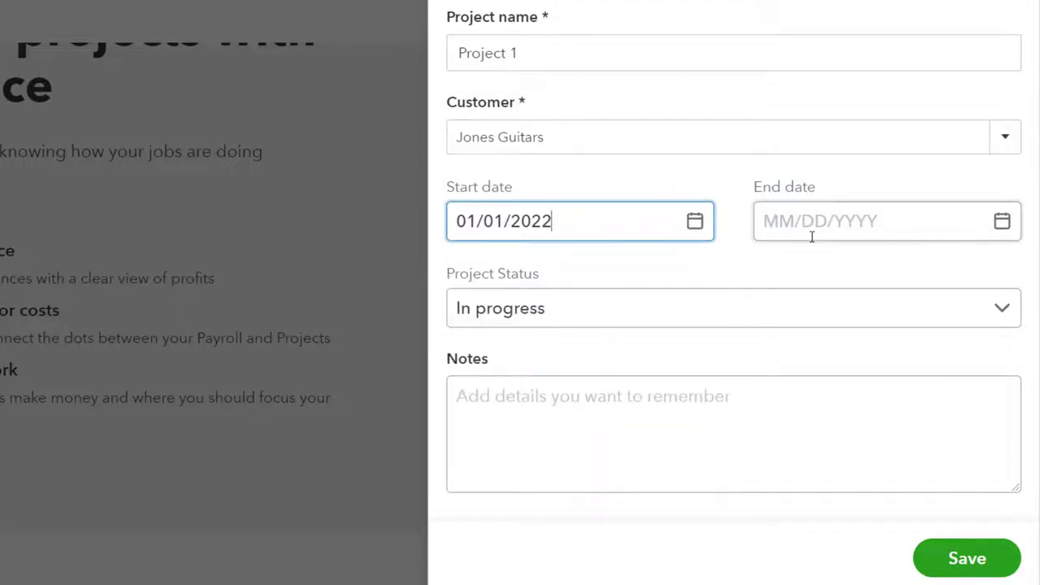
left_click(1004, 312)
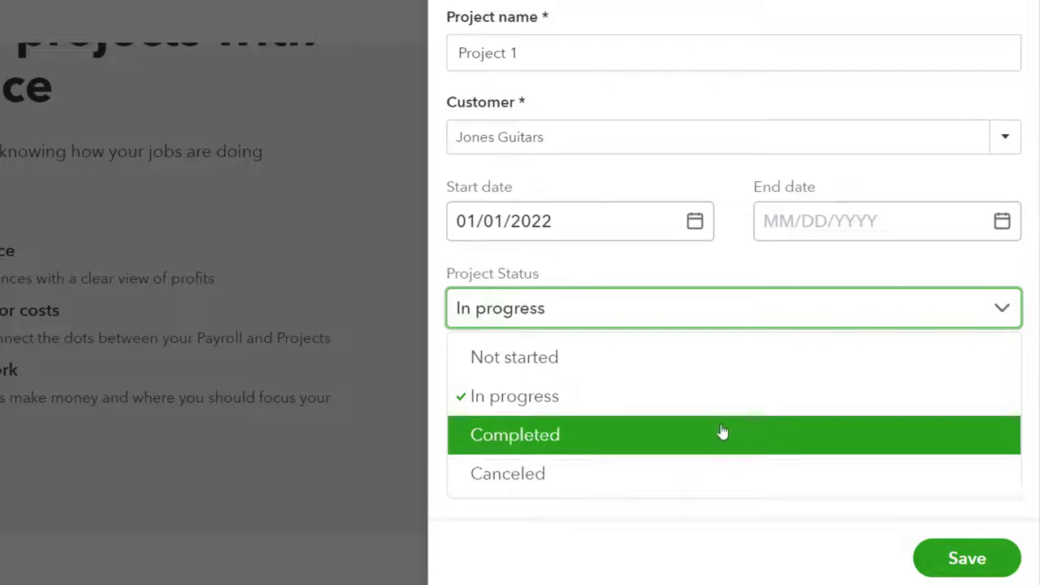
left_click(718, 261)
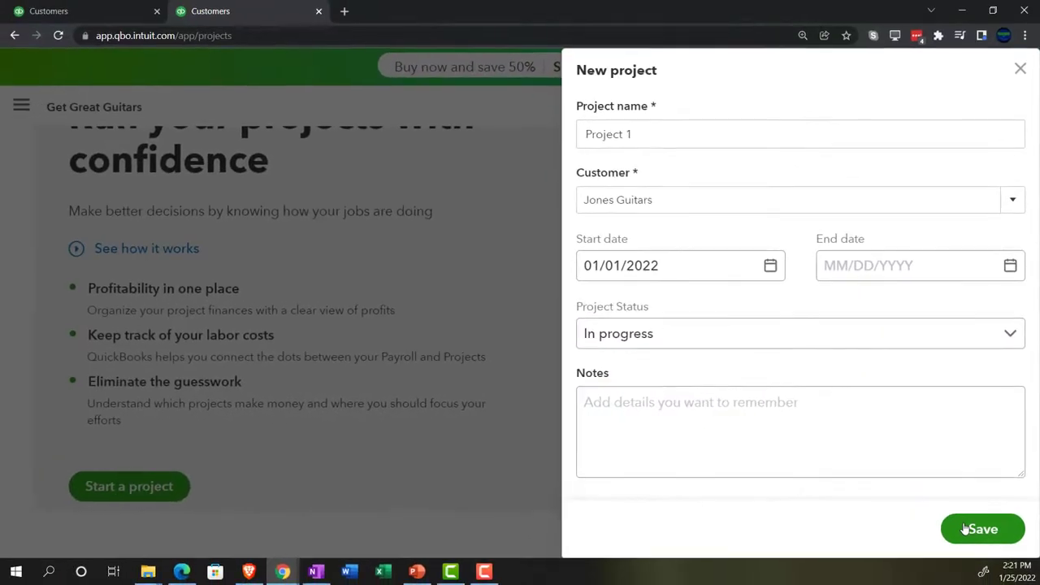
Save the new project without taking the tour and look over the income and expense sections of its overview
left_click(962, 539)
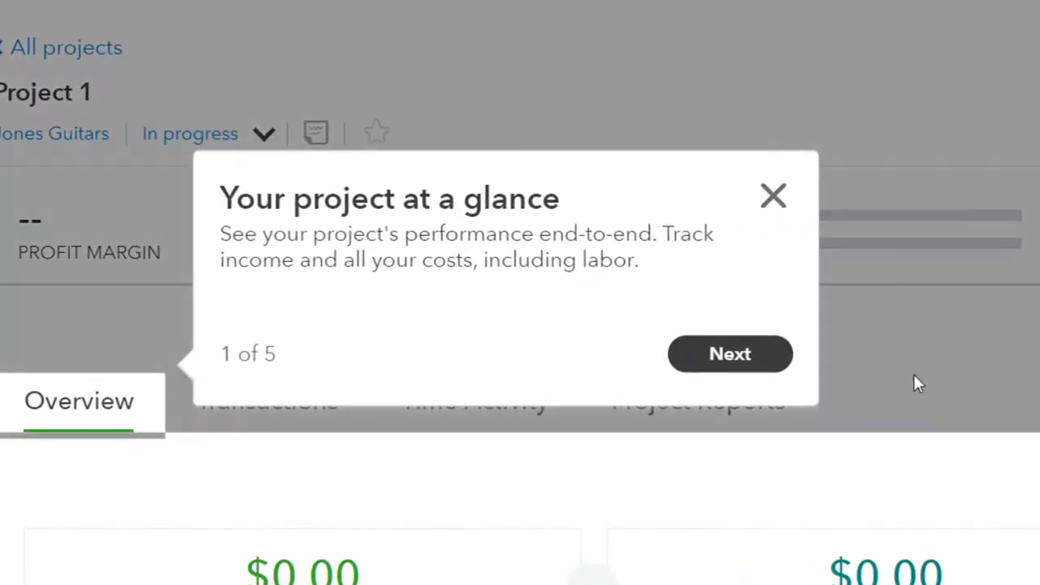
left_click(774, 198)
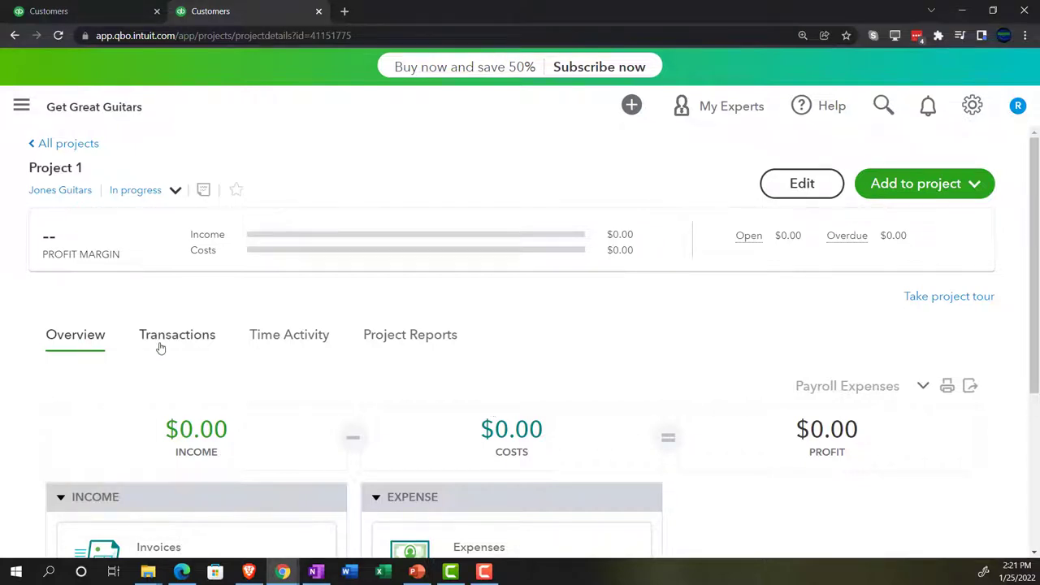
scroll(365, 349, "down", 2)
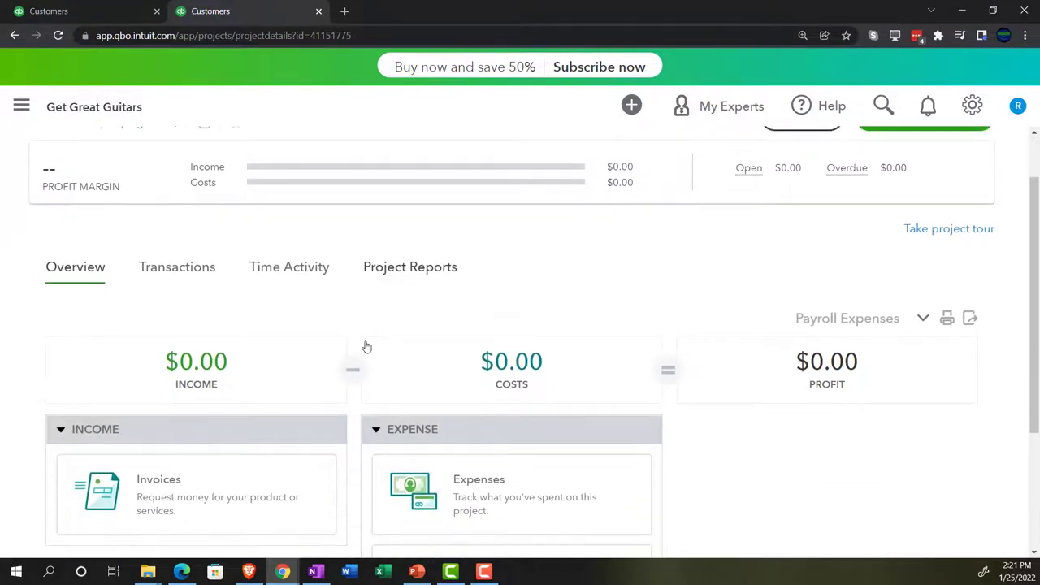
scroll(9, 403, "down", 1)
scroll(9, 403, "down", 1)
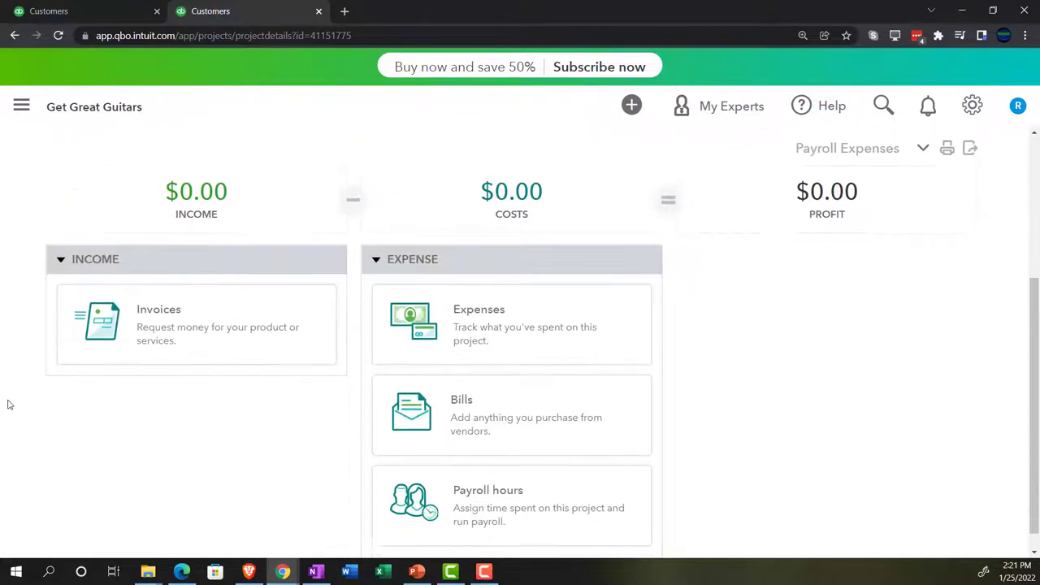
scroll(9, 404, "up", 4)
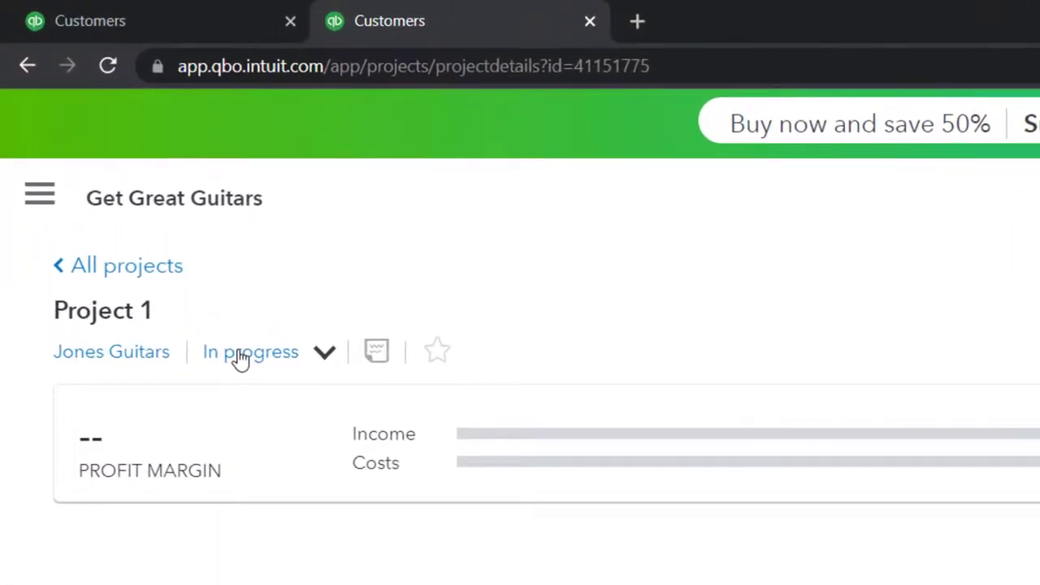
Start an invoice in the first browser tab, check its customer choices for Project 1, and leave it without saving
left_click(185, 14)
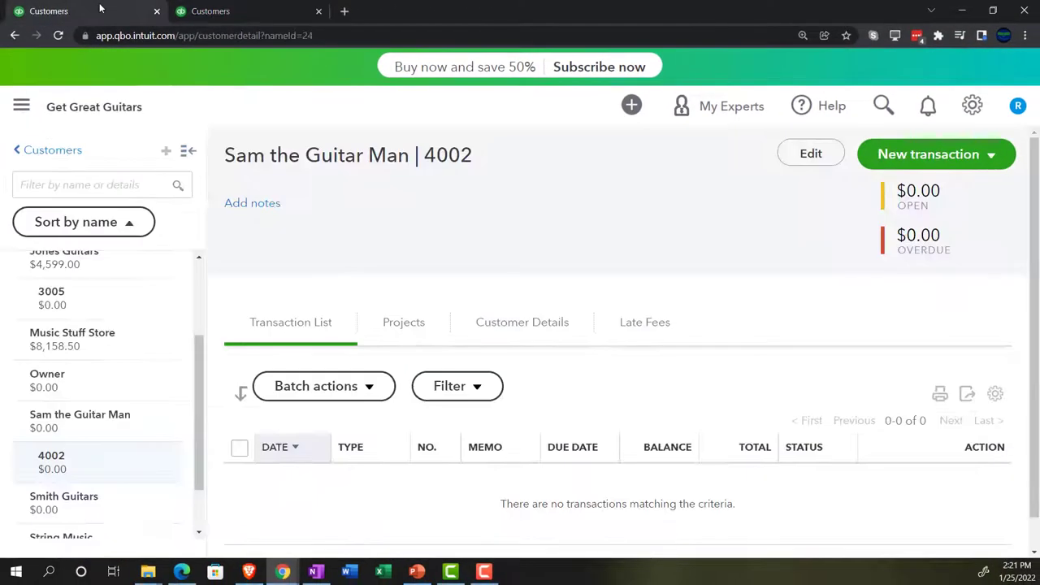
left_click(21, 107)
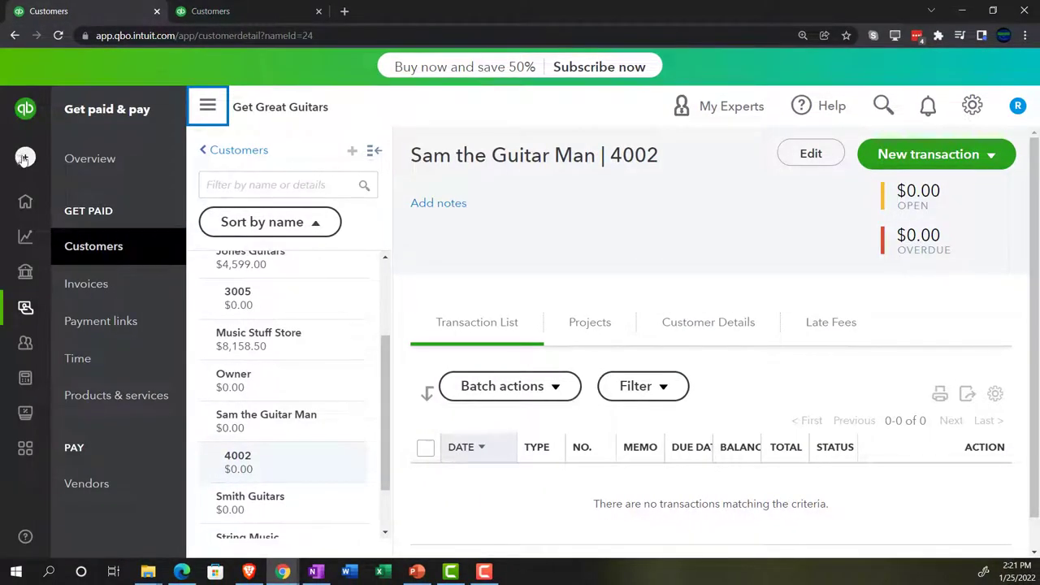
left_click(24, 157)
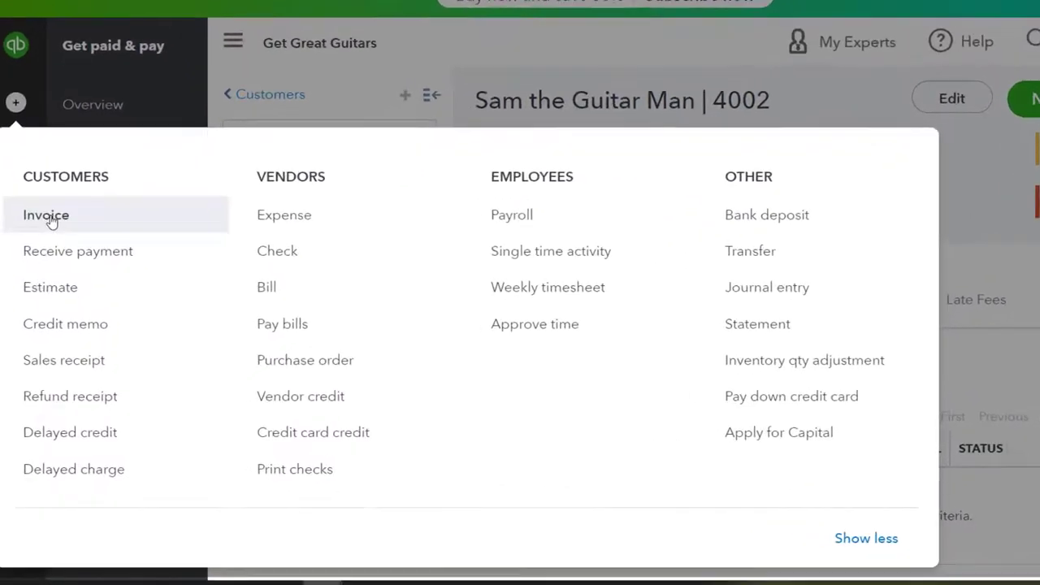
left_click(50, 219)
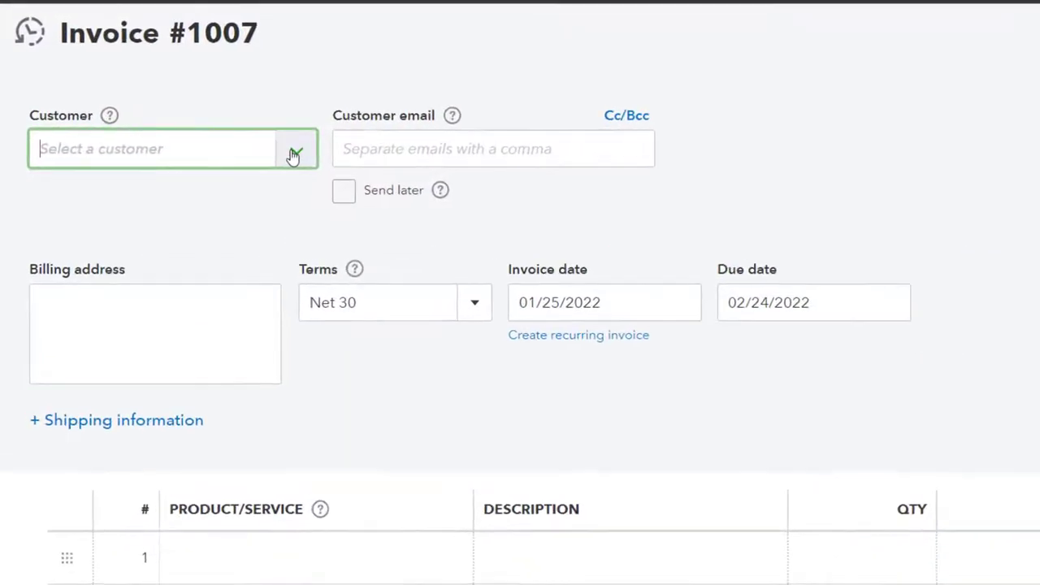
left_click(213, 154)
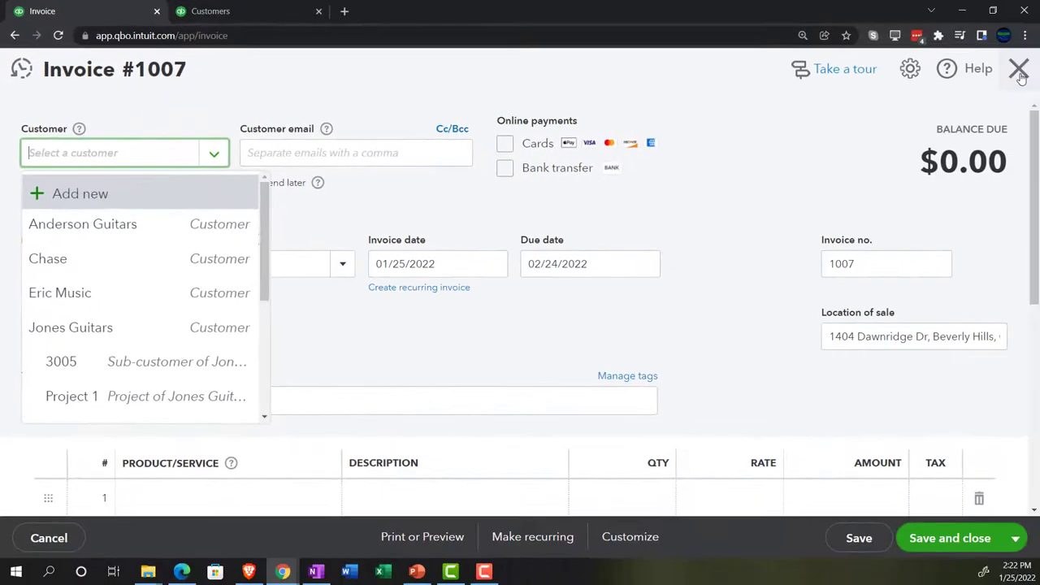
left_click(1019, 70)
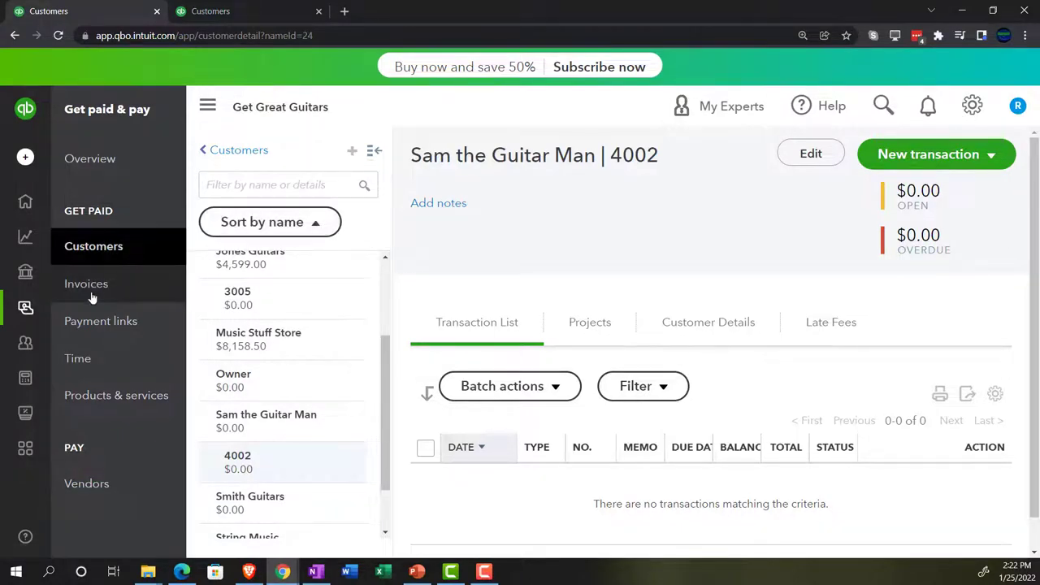
Open the full customer list with the navigation collapsed and examine the entries beneath Jones Guitars
mouse_move(41, 304)
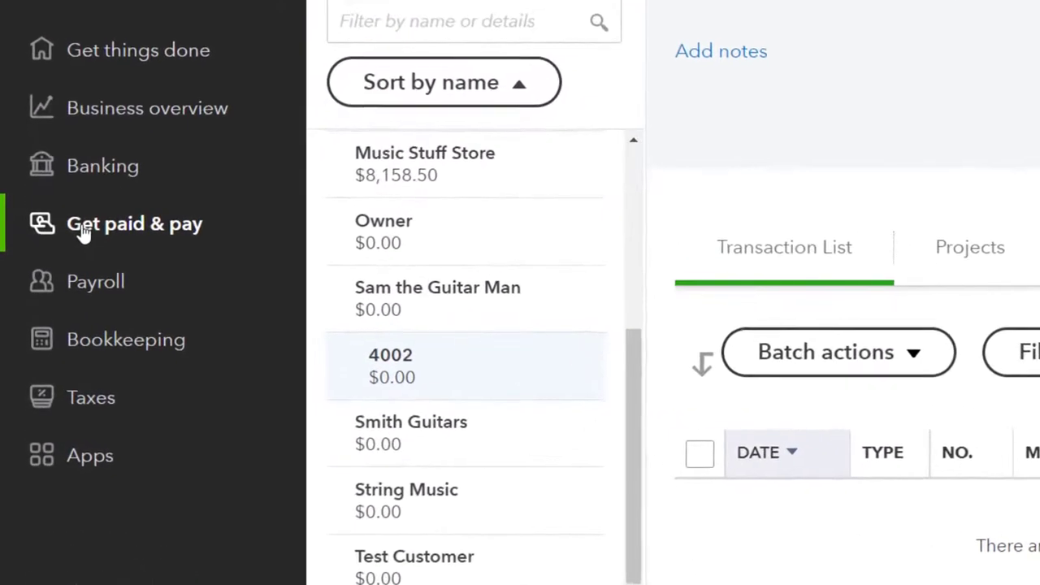
left_click(63, 277)
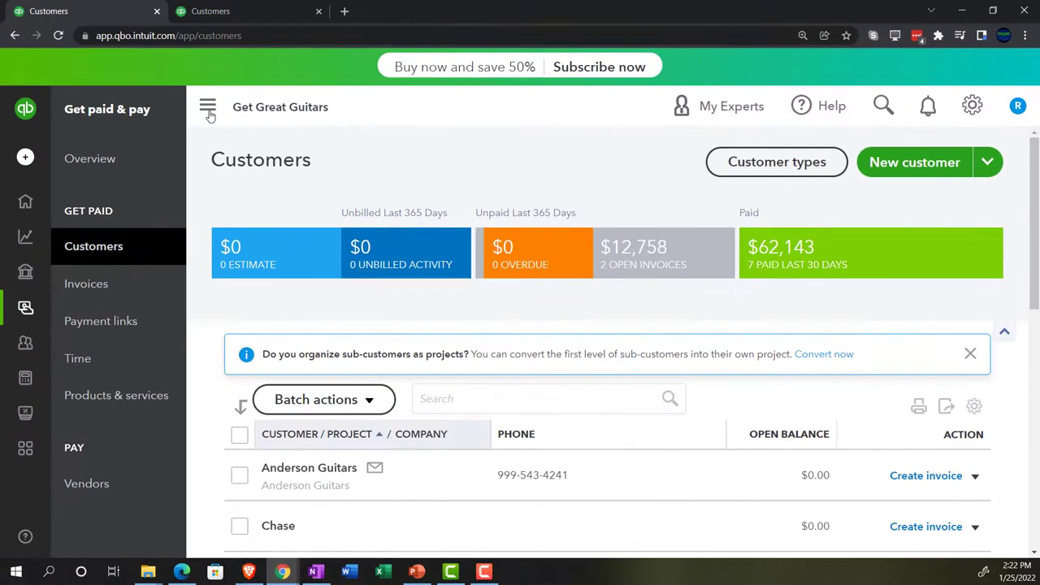
left_click(208, 109)
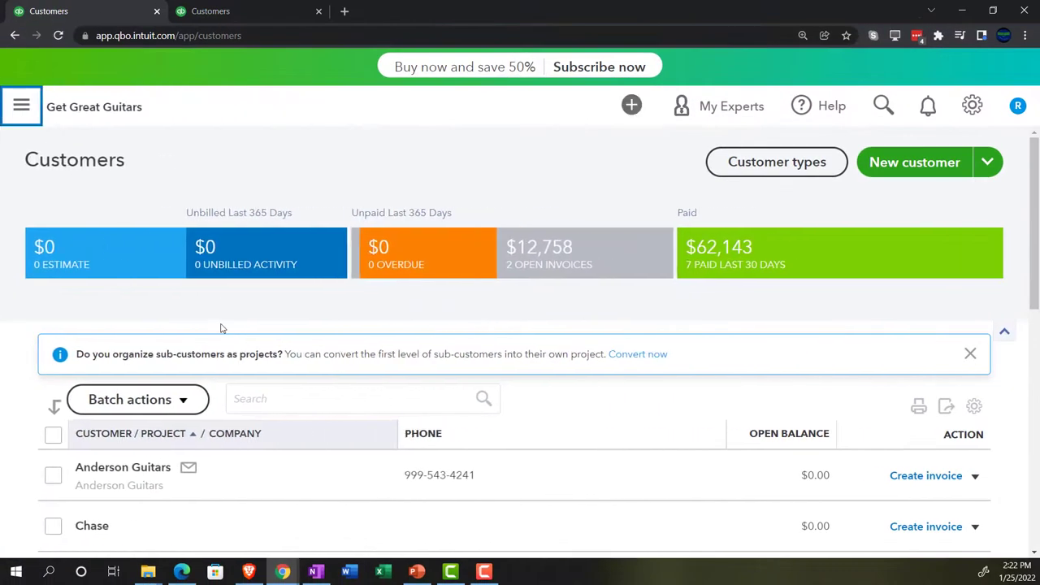
scroll(221, 329, "down", 3)
scroll(222, 365, "down", 1)
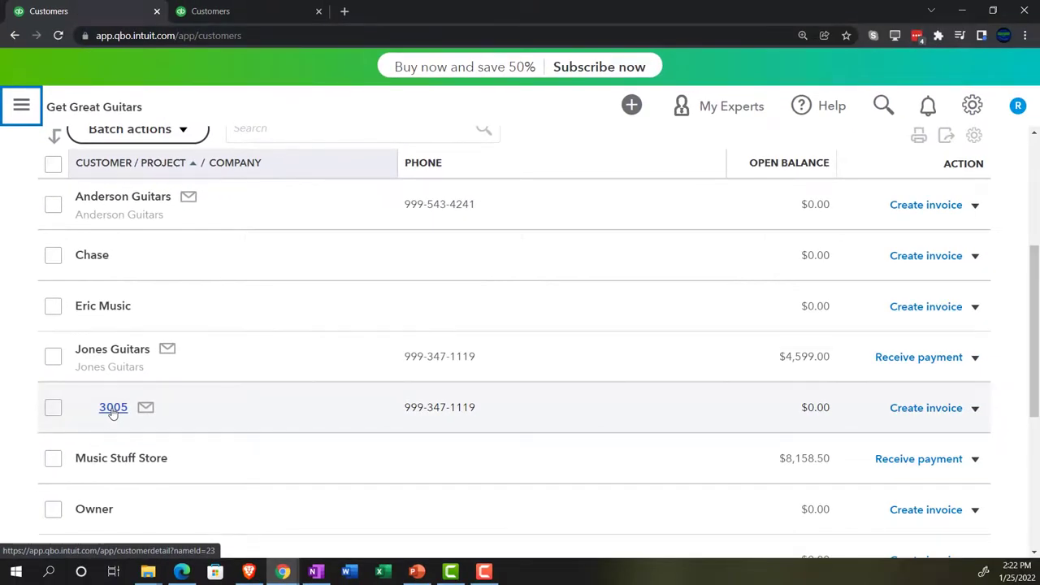
Return to Project 1 in the second browser tab and look over its overview
left_click(251, 8)
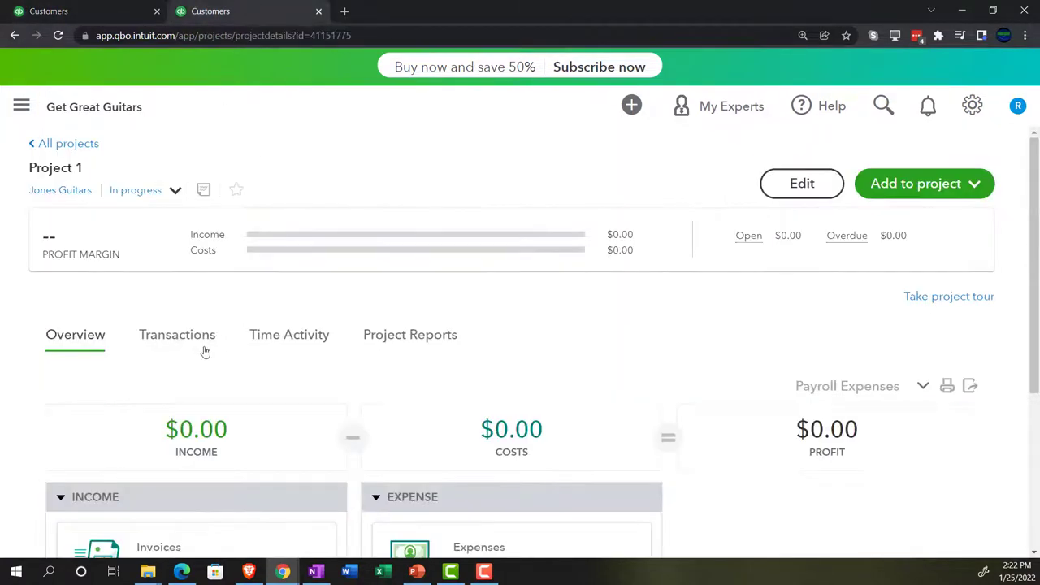
scroll(176, 370, "down", 1)
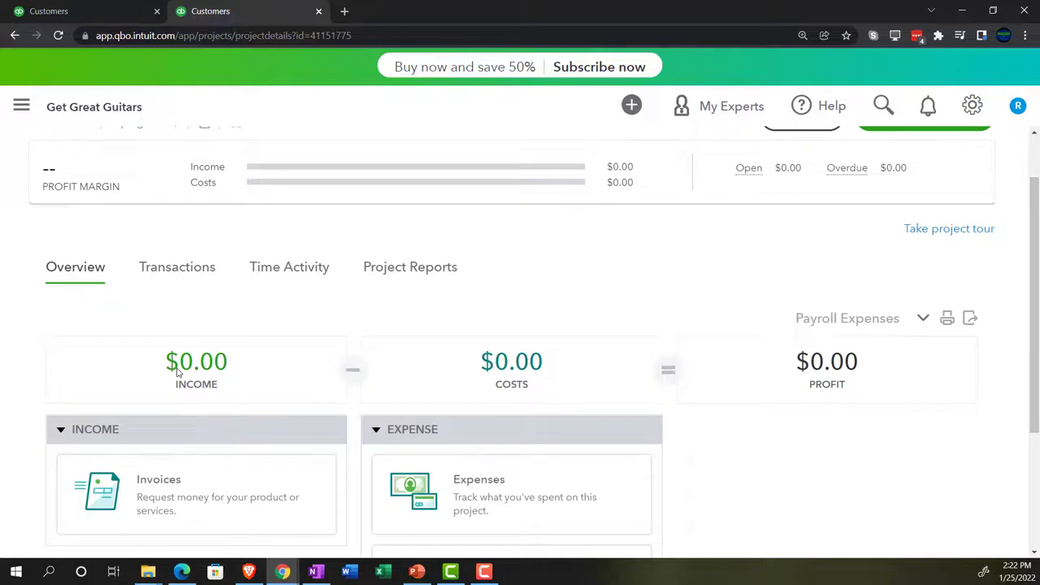
scroll(176, 369, "up", 1)
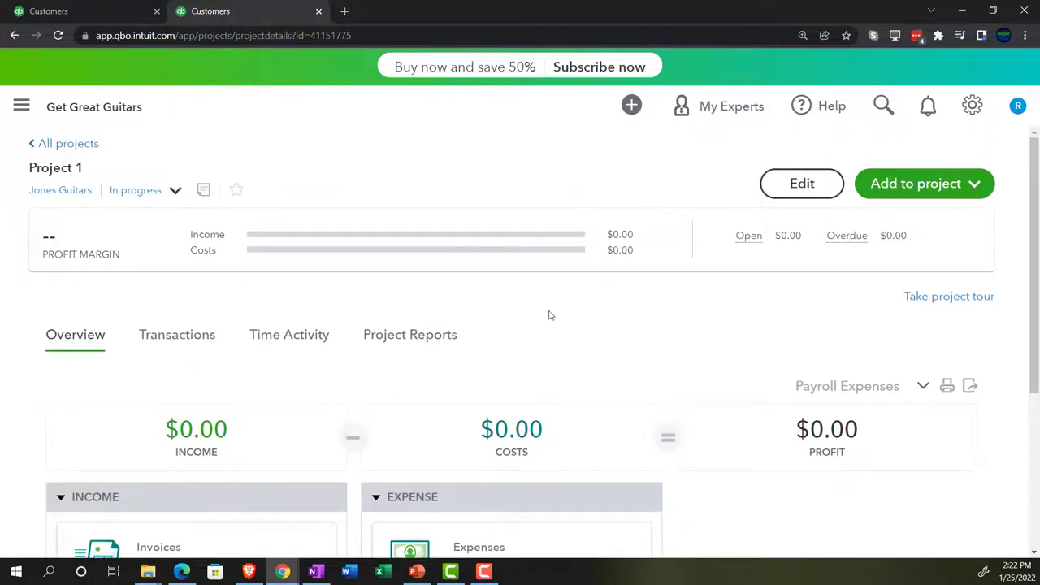
Start a new project from the list of all projects, named Project 2, for the customer Sam the Guitar Man
left_click(83, 144)
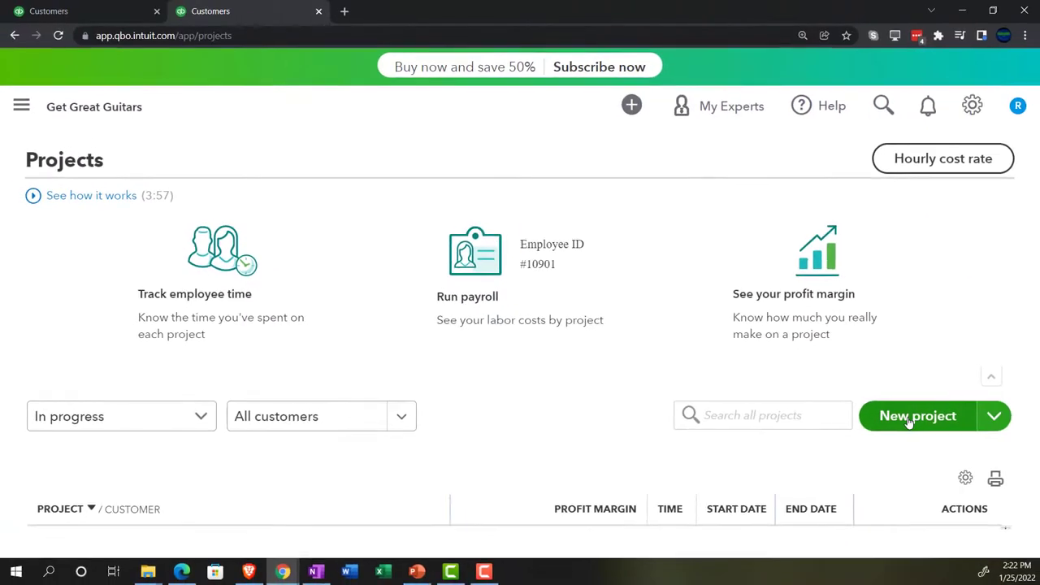
left_click(908, 418)
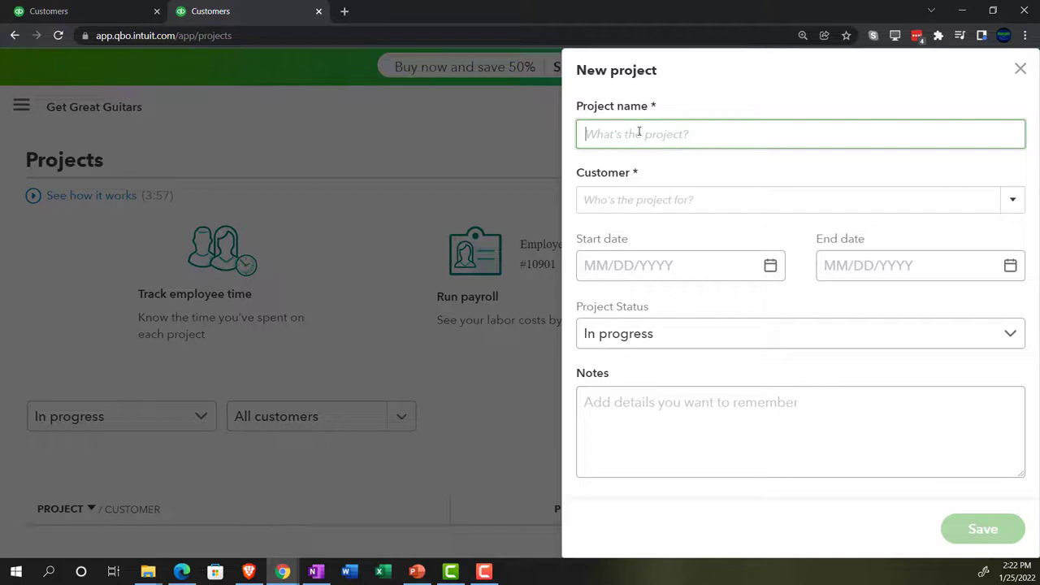
type("Project 2")
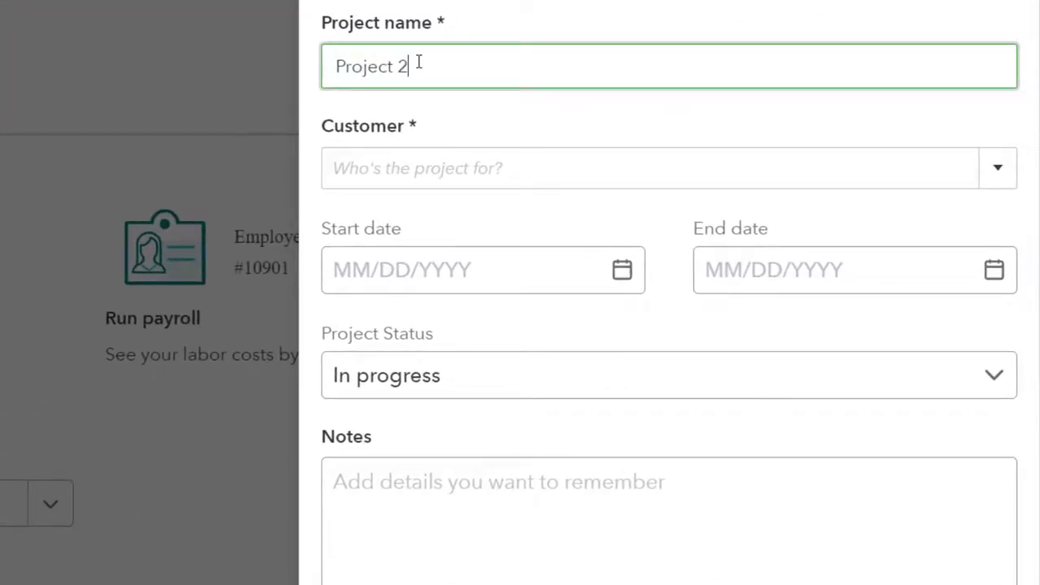
key("Tab")
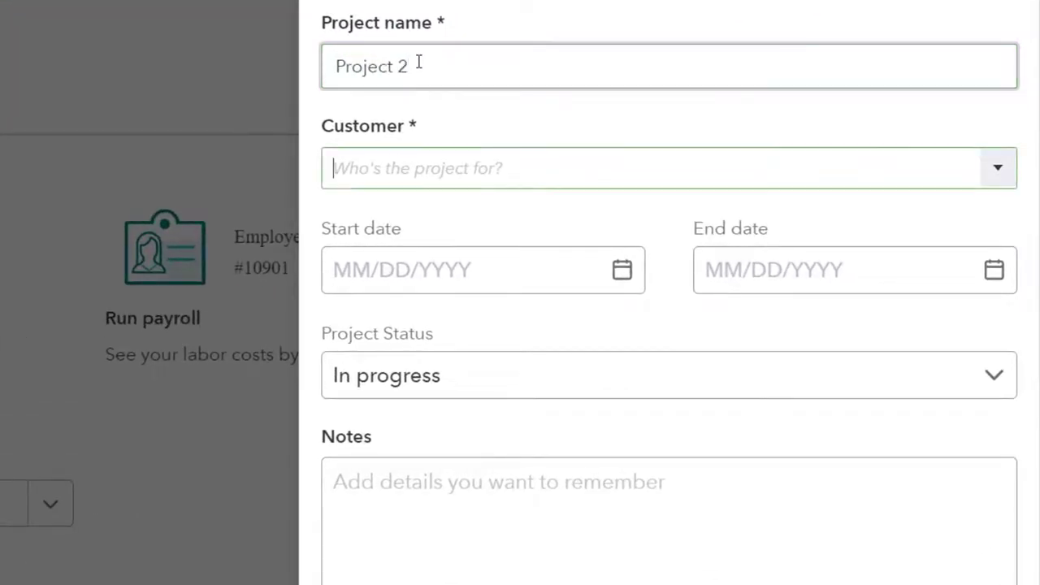
left_click(995, 171)
scroll(761, 341, "down", 2)
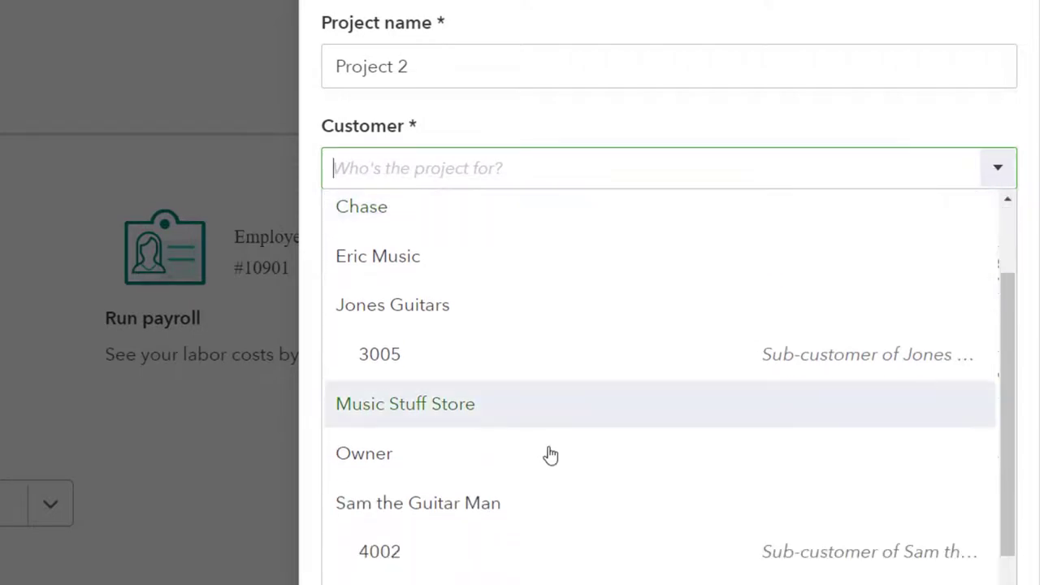
left_click(501, 501)
Set the start date of Project 2 to 01/01/2022 and save the project
left_click(619, 277)
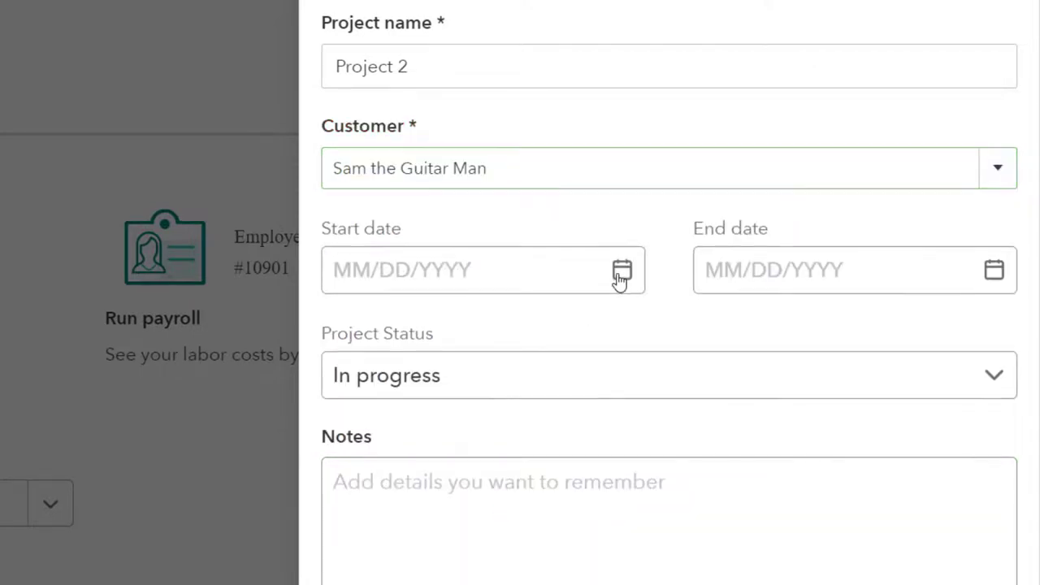
left_click(608, 416)
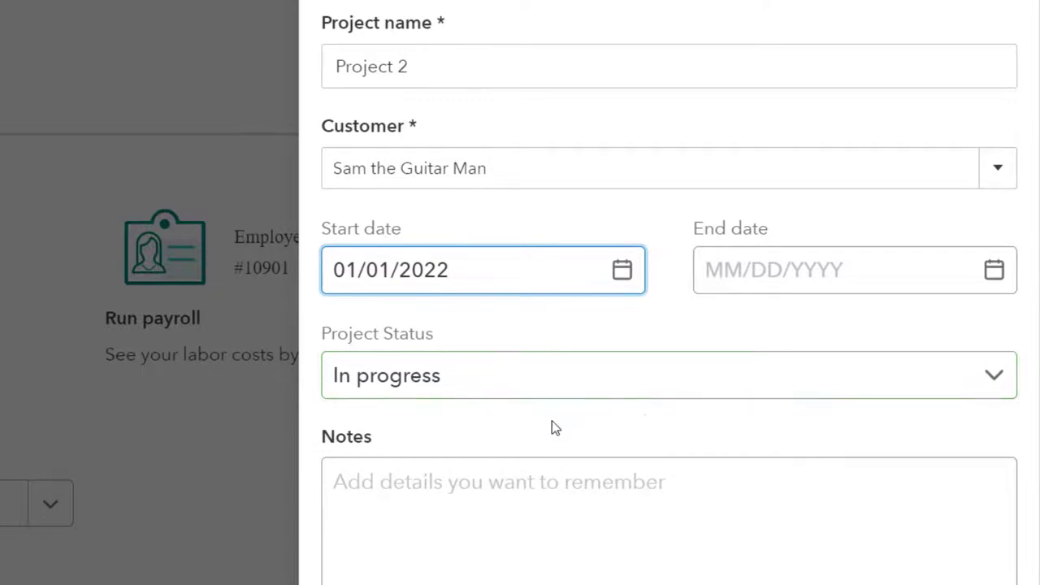
left_click(973, 529)
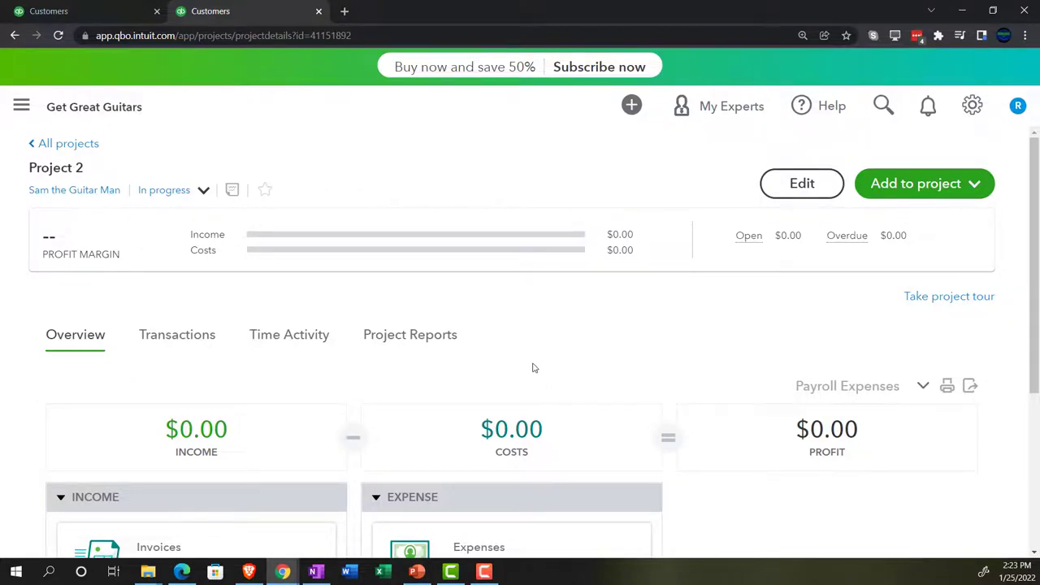
Look over the transaction types that can be added to Project 2, keeping the navigation collapsed
left_click(974, 186)
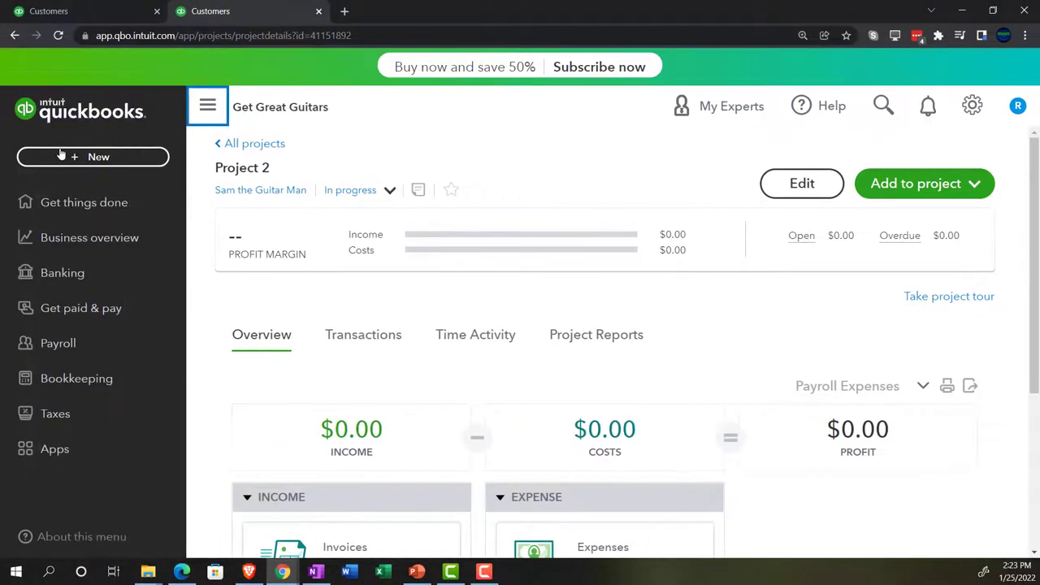
left_click(204, 107)
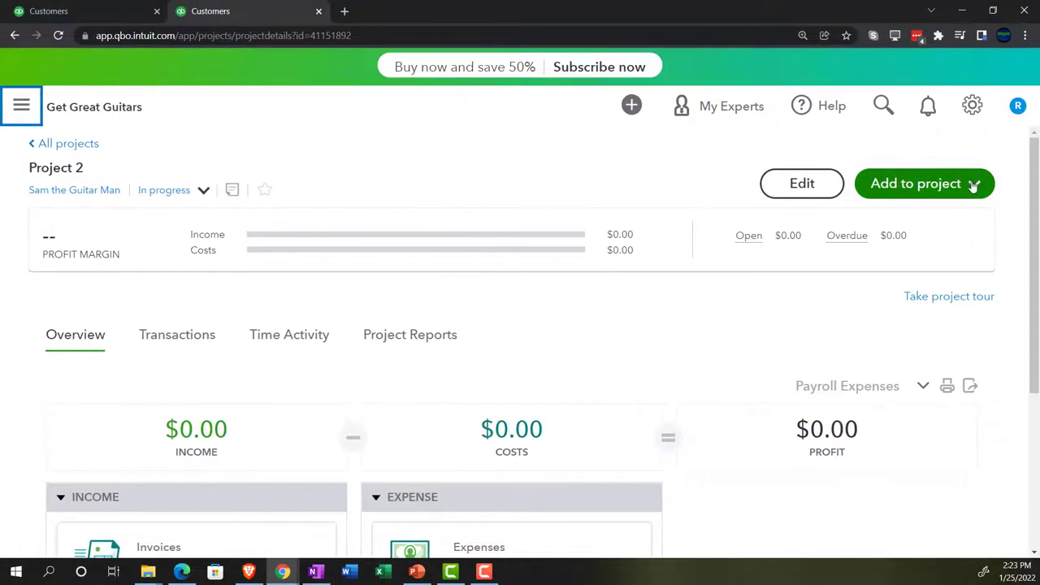
left_click(973, 183)
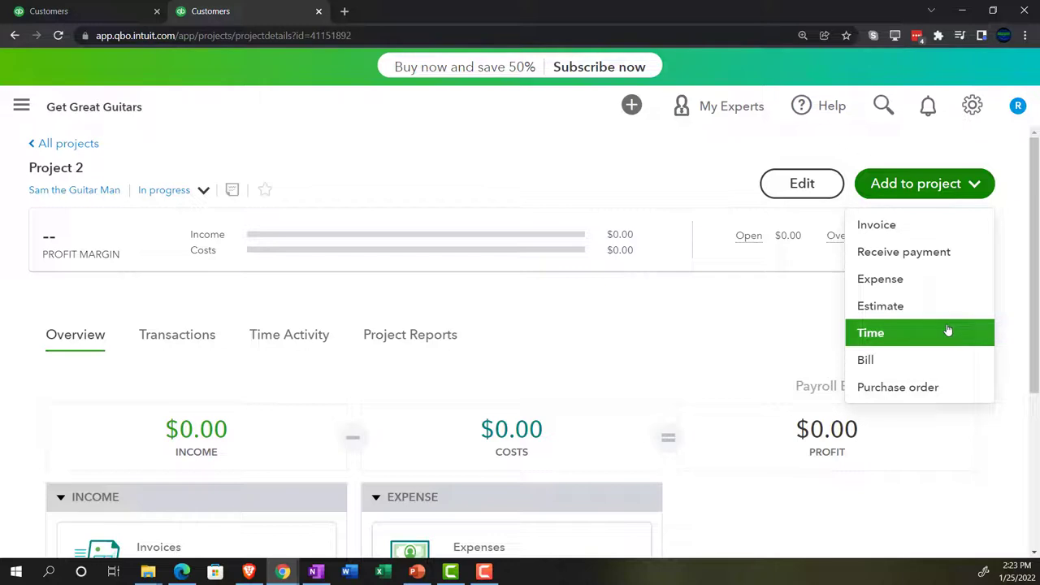
Start an invoice from Project 2, check its customer choices, and close it without saving
left_click(885, 226)
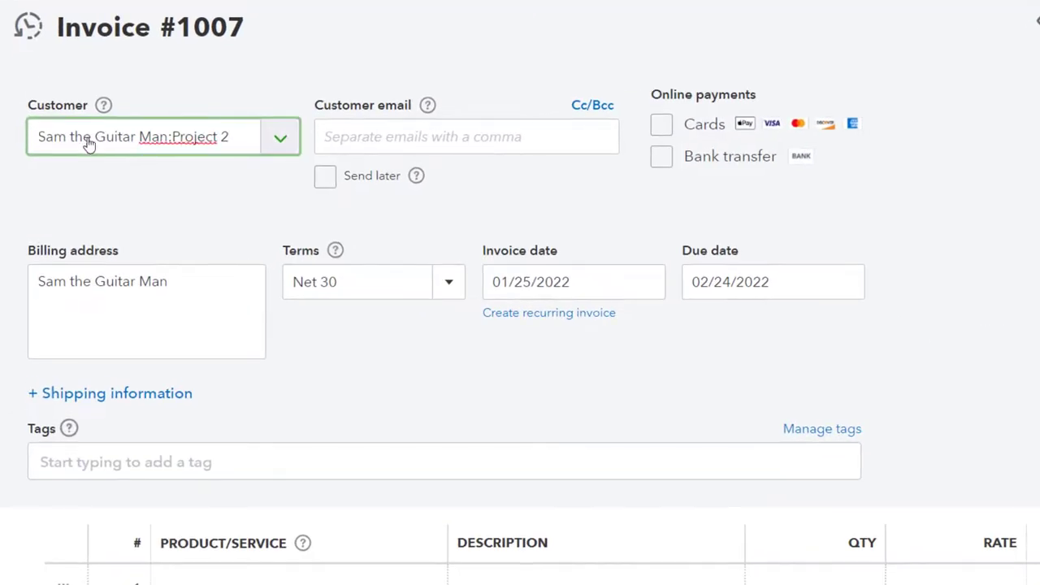
left_click(274, 141)
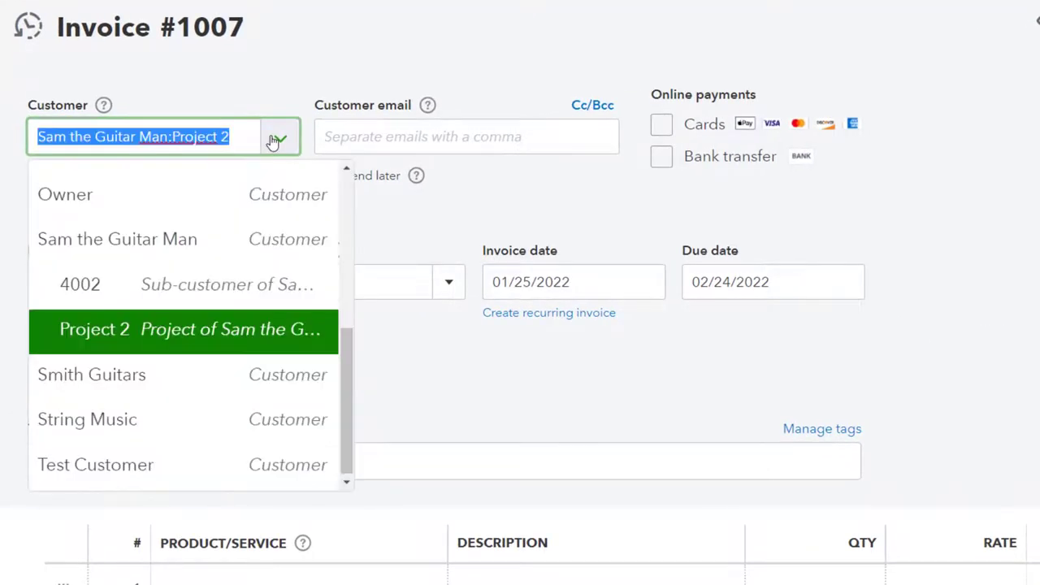
left_click(274, 141)
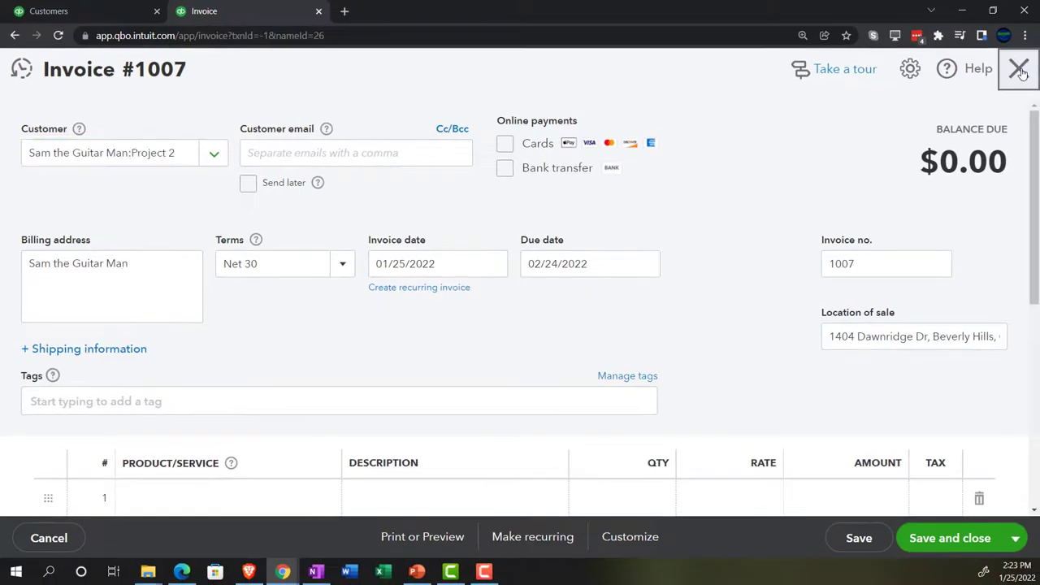
left_click(1020, 71)
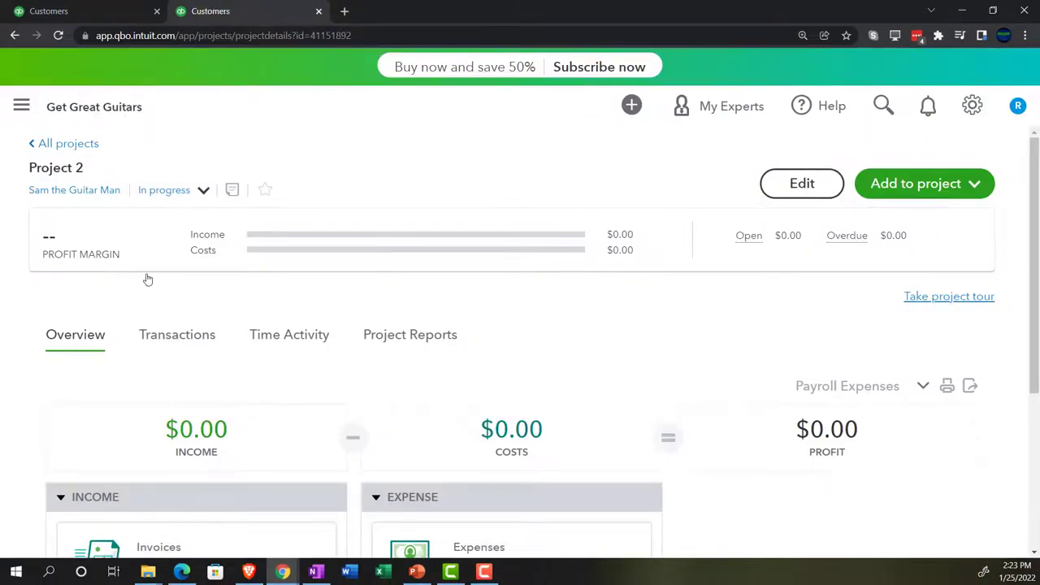
Go back to the list of all projects and review the in-progress projects
left_click(72, 144)
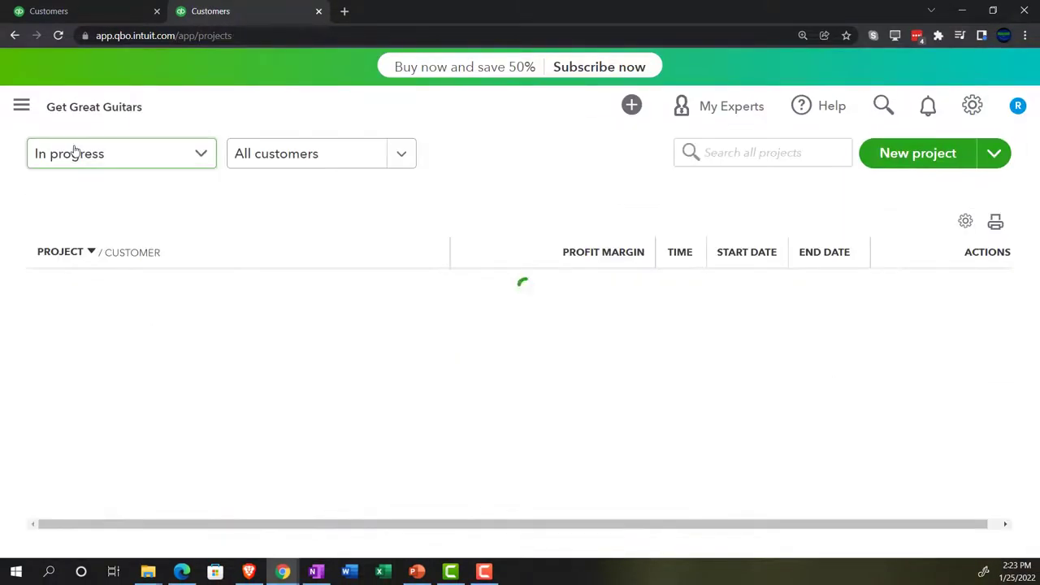
key("ctrl+0")
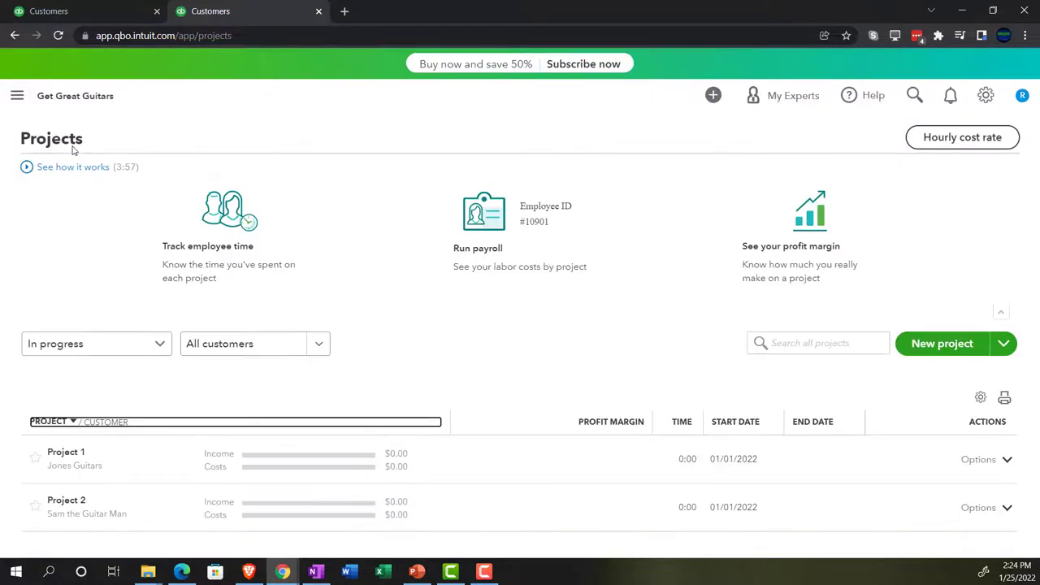